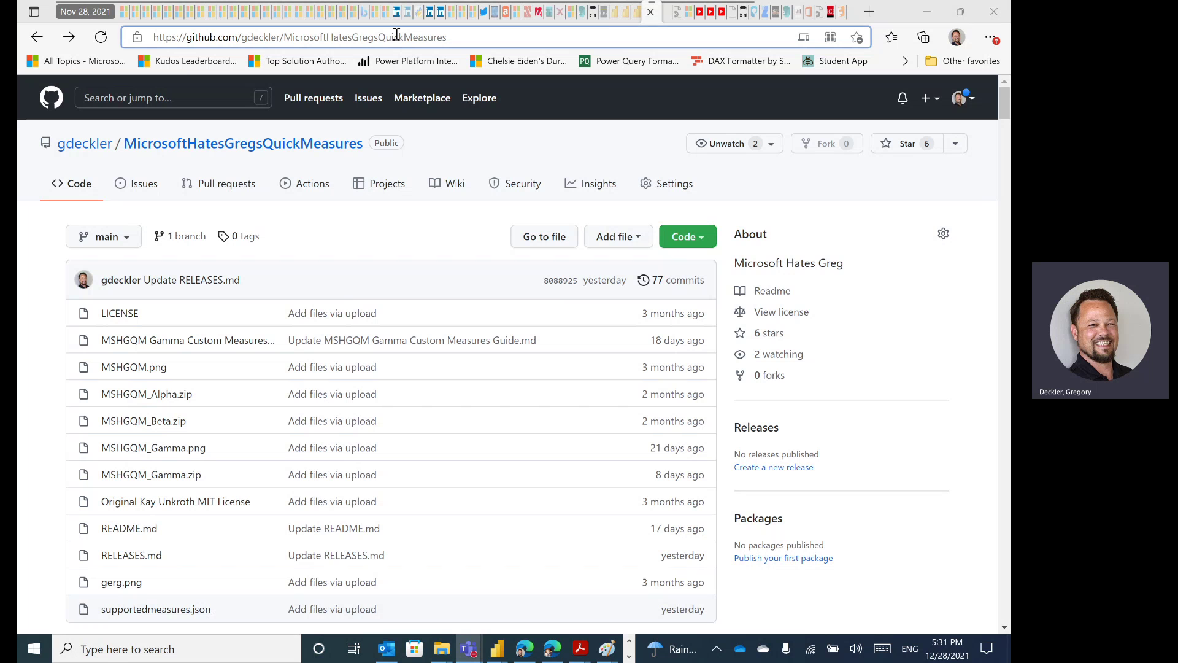
# Glance at the LinkedIn profile tab, then return to the MicrosoftHatesGregsQuickMeasures repository tab
pyautogui.click(397, 12)
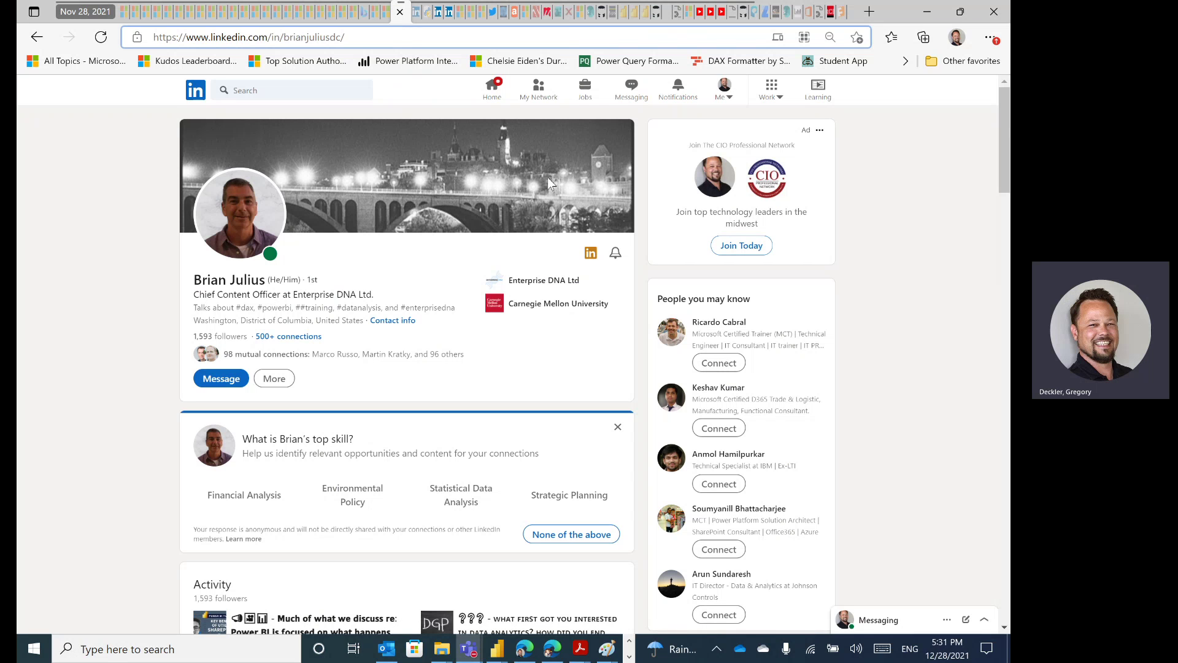
pyautogui.click(654, 20)
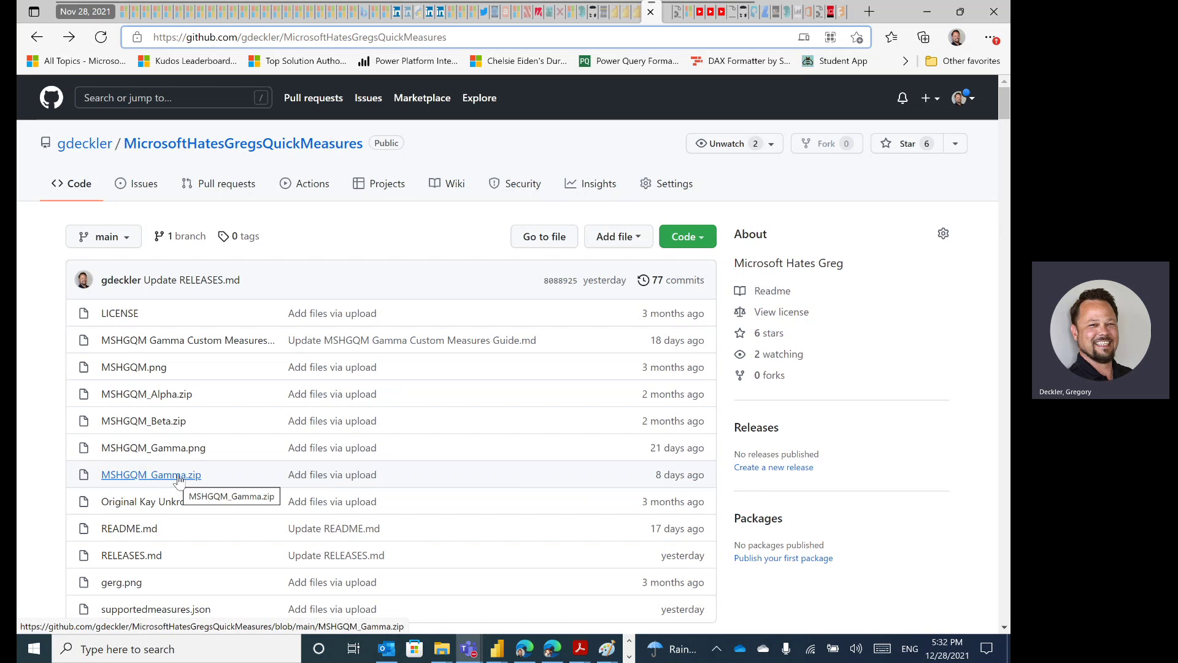
# View the 8.27 MB MSHGQM_Gamma.zip file page, then go back to the repository file list
pyautogui.click(178, 475)
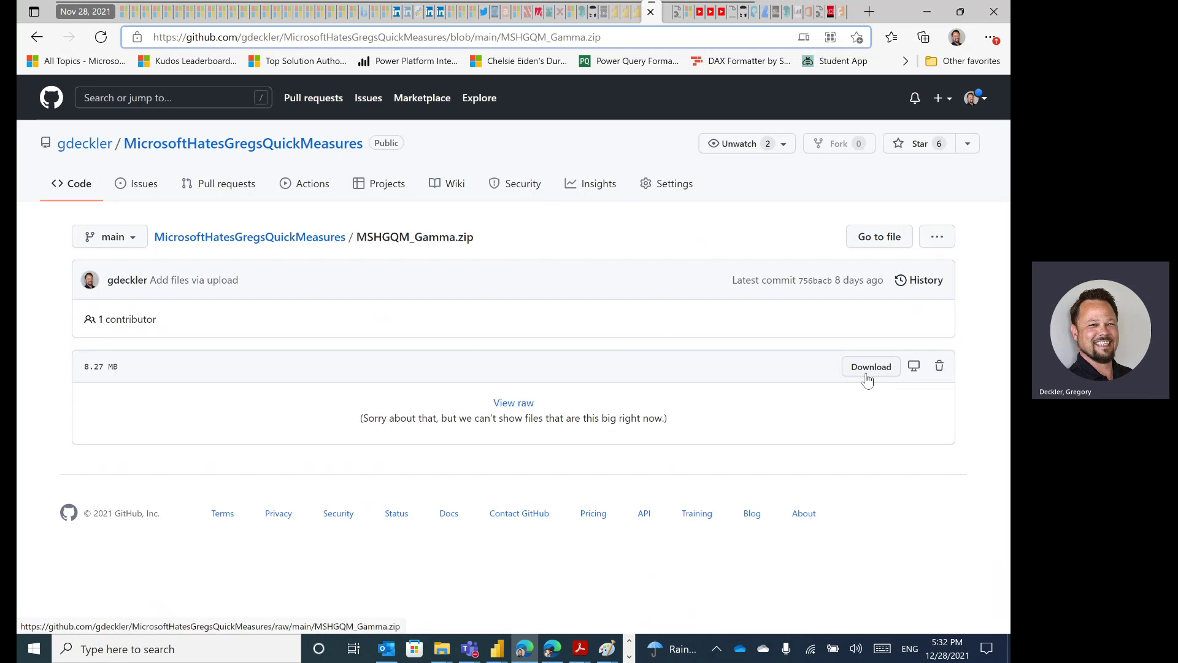
pyautogui.click(306, 239)
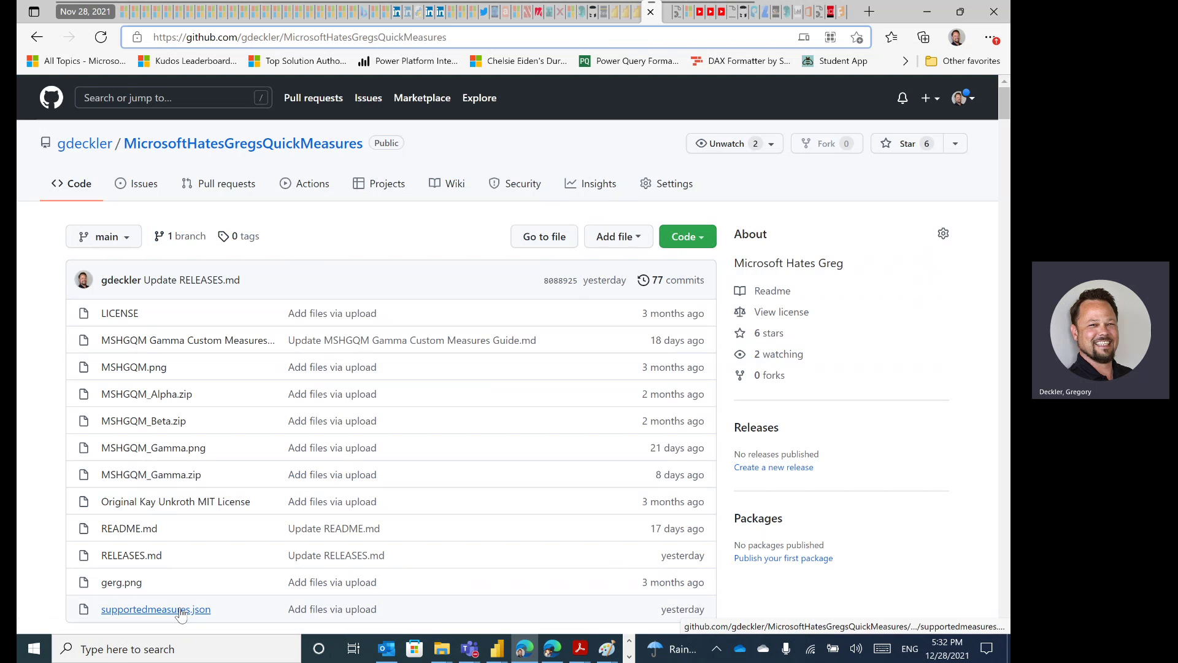
pyautogui.click(181, 612)
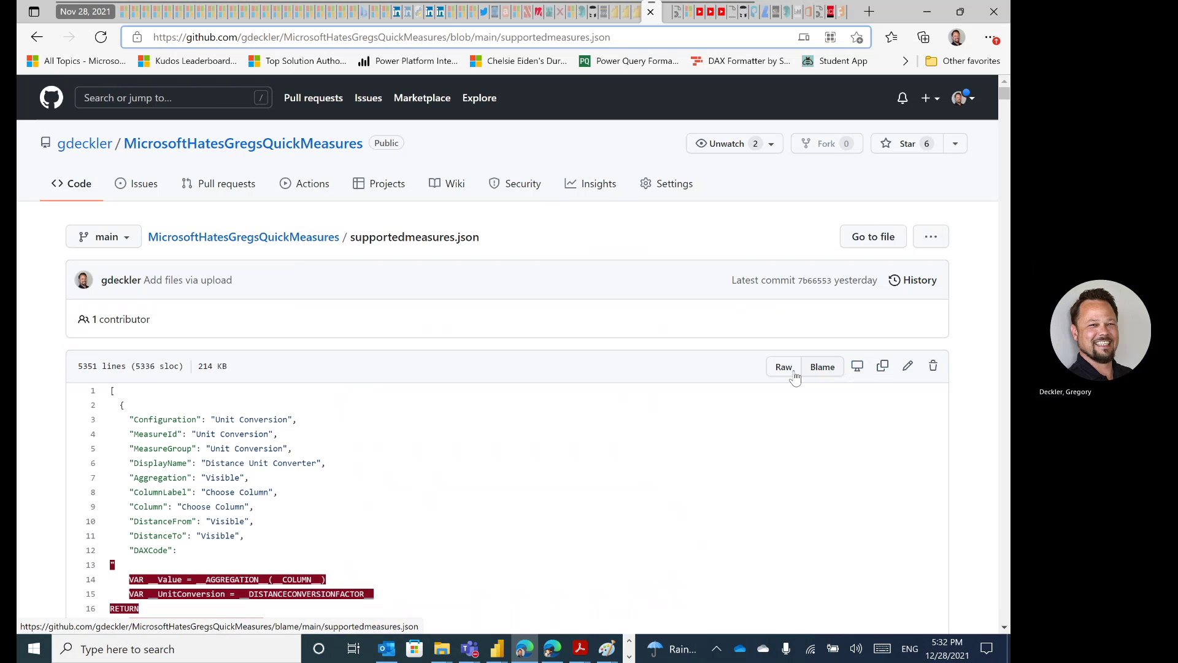
pyautogui.click(300, 244)
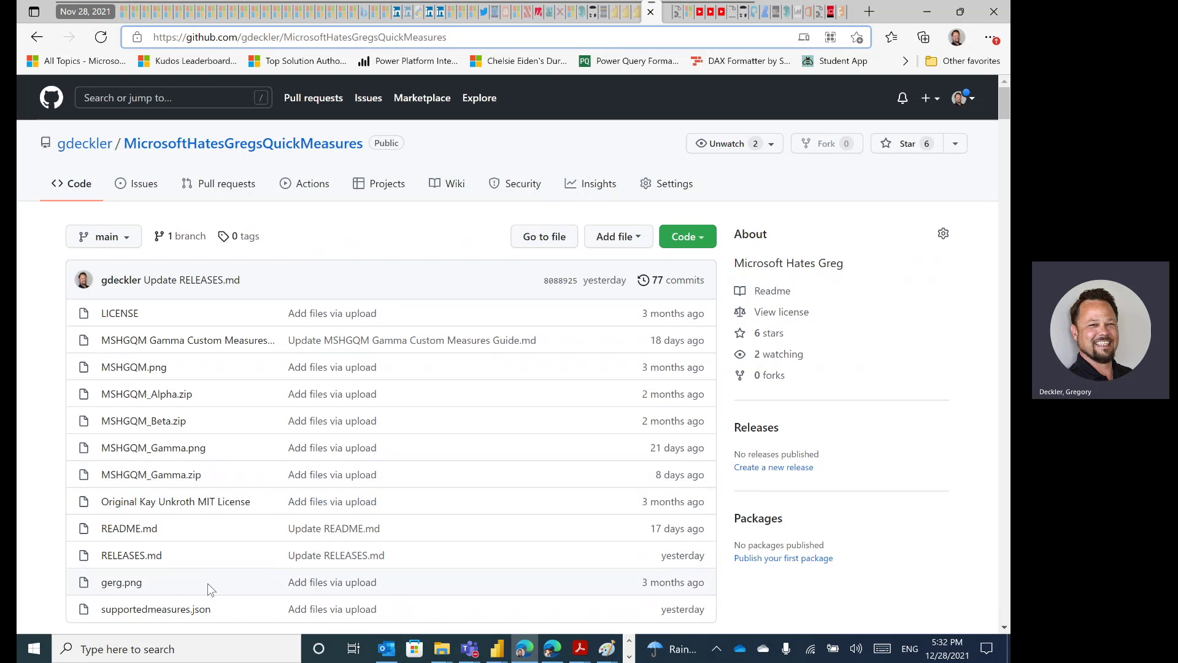
# Save the supportedmeasures.json link into the Downloads folder with Save link as
pyautogui.rightClick(188, 609)
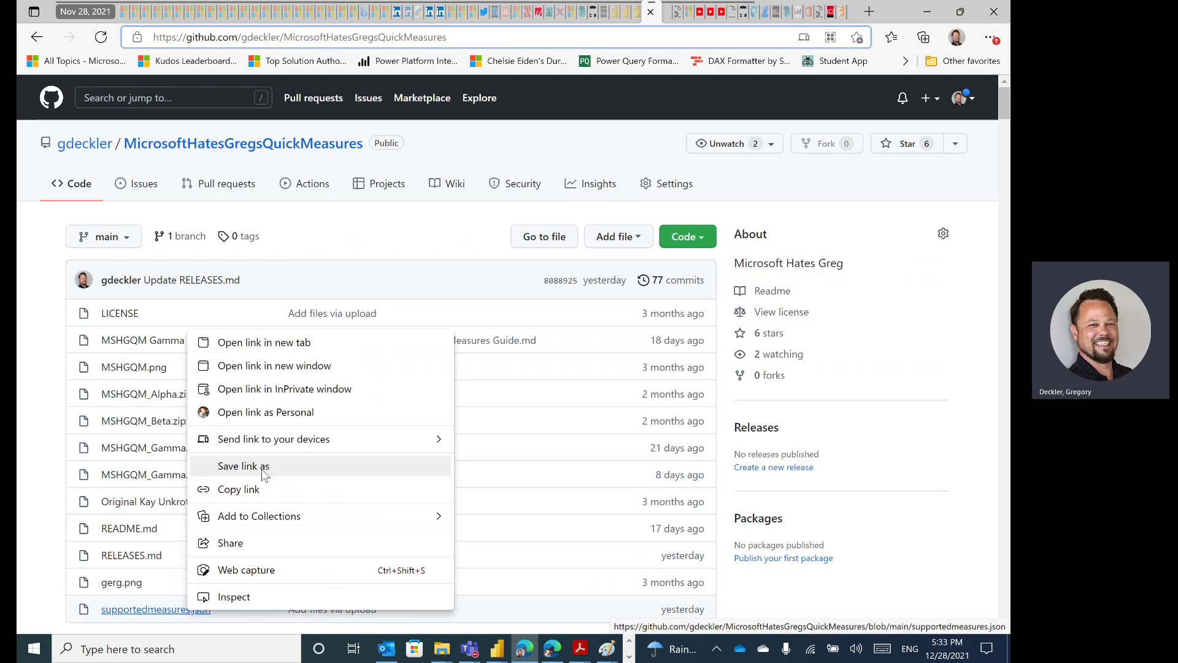
pyautogui.click(267, 486)
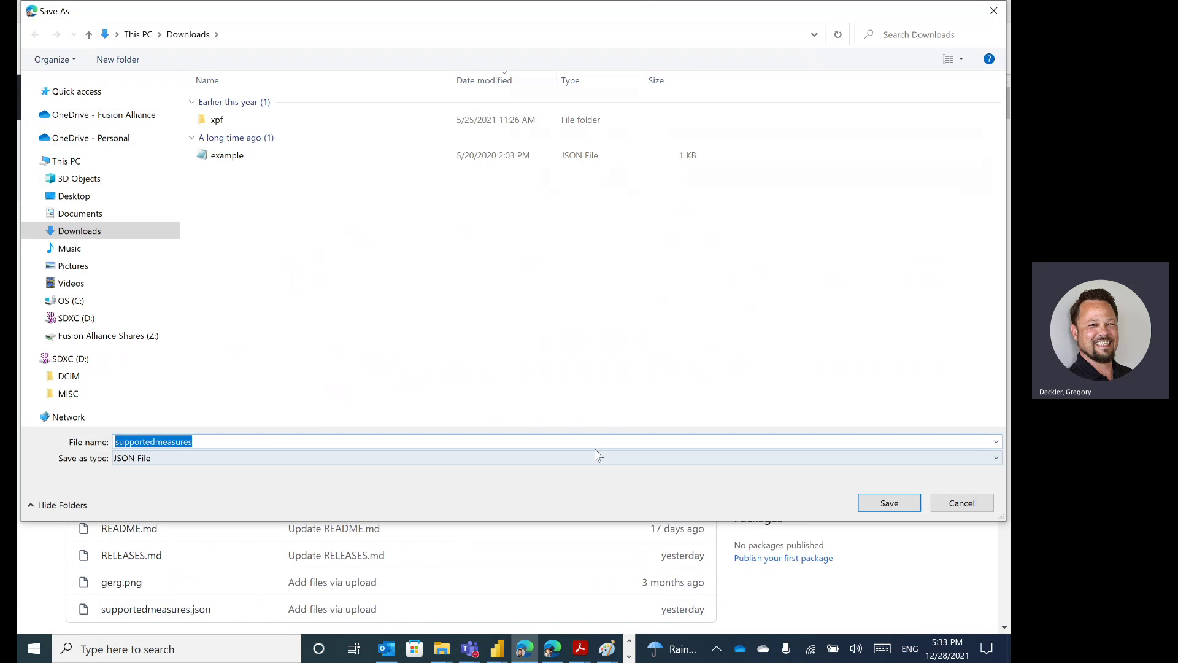
pyautogui.click(915, 503)
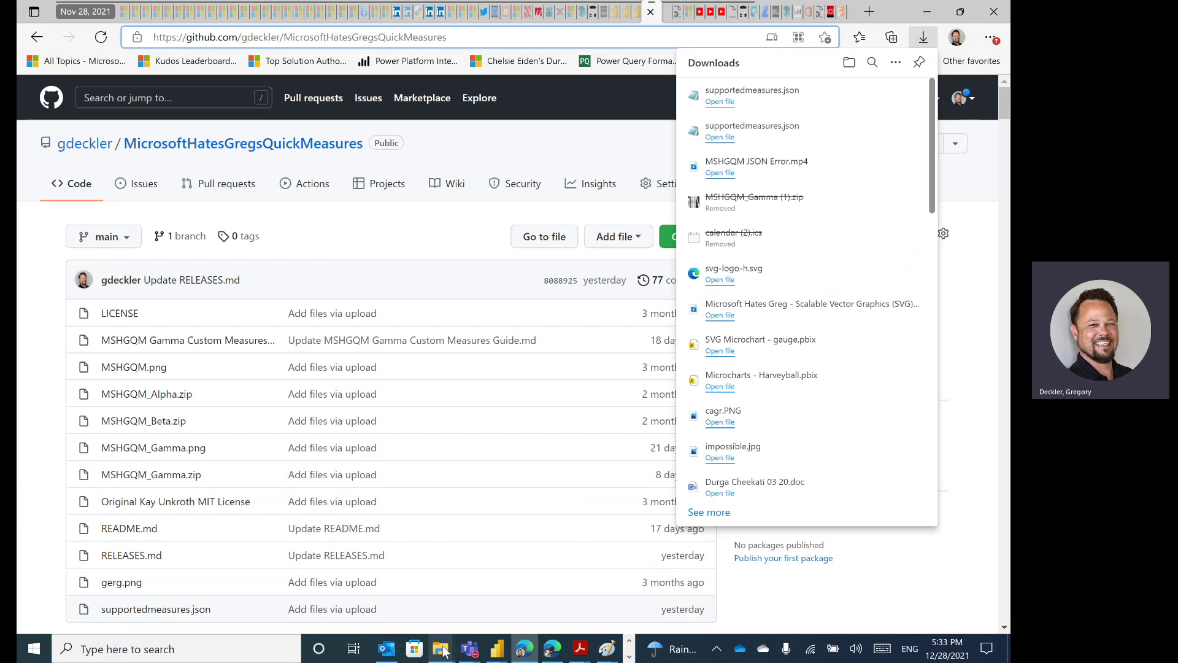
# Bring the Downloads window forward and widen it to show all file columns
pyautogui.moveTo(442, 648)
pyautogui.click(347, 540)
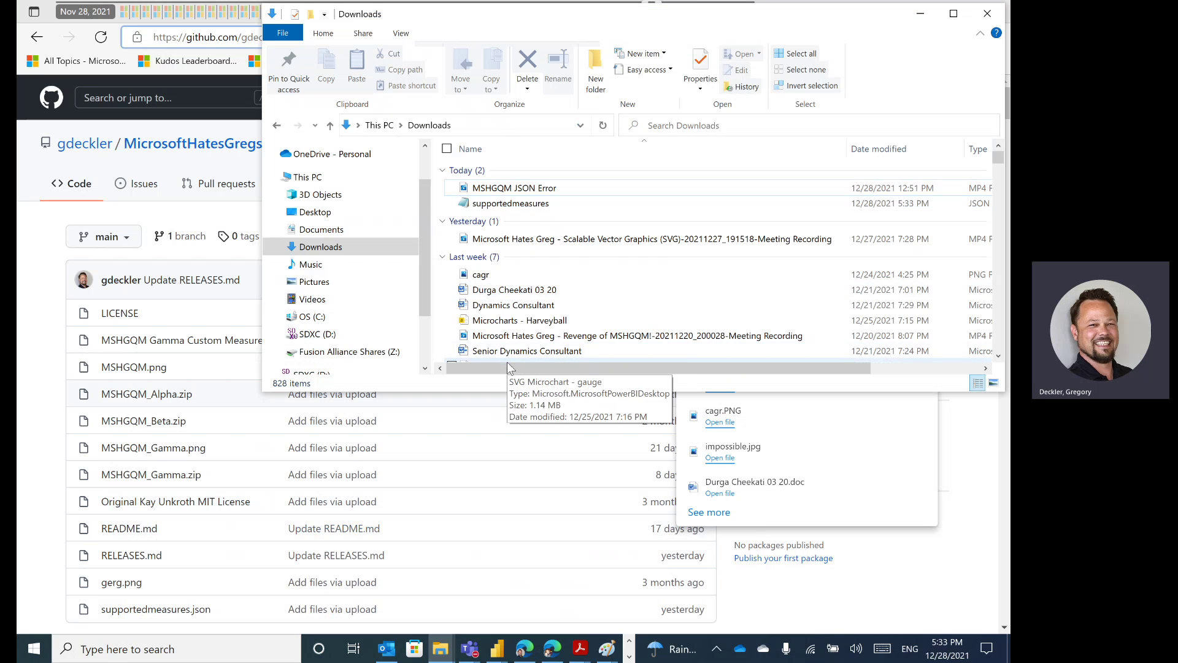
pyautogui.moveTo(507, 363); pyautogui.dragTo(609, 367)
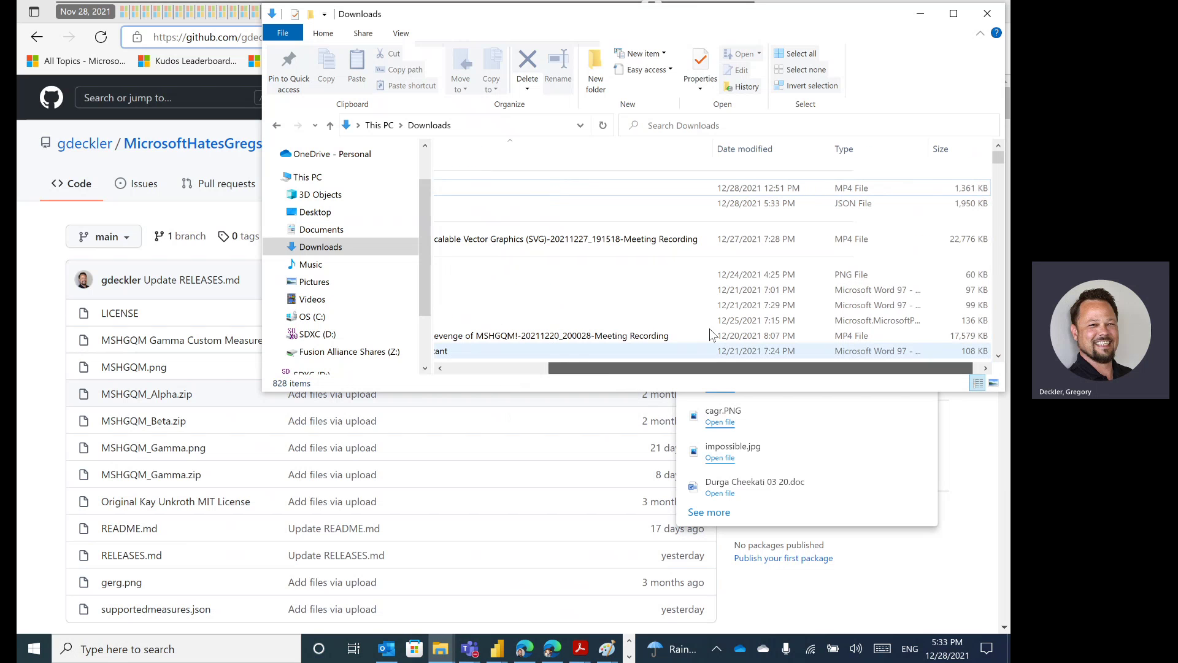
pyautogui.click(954, 205)
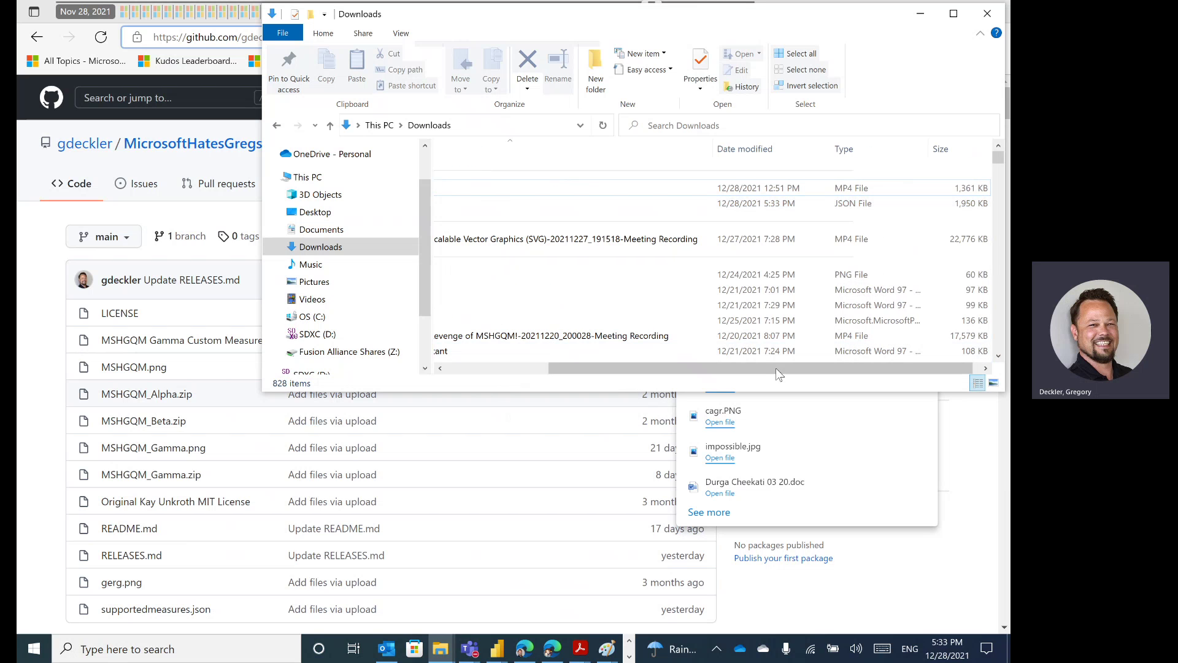
pyautogui.moveTo(764, 372); pyautogui.dragTo(660, 368)
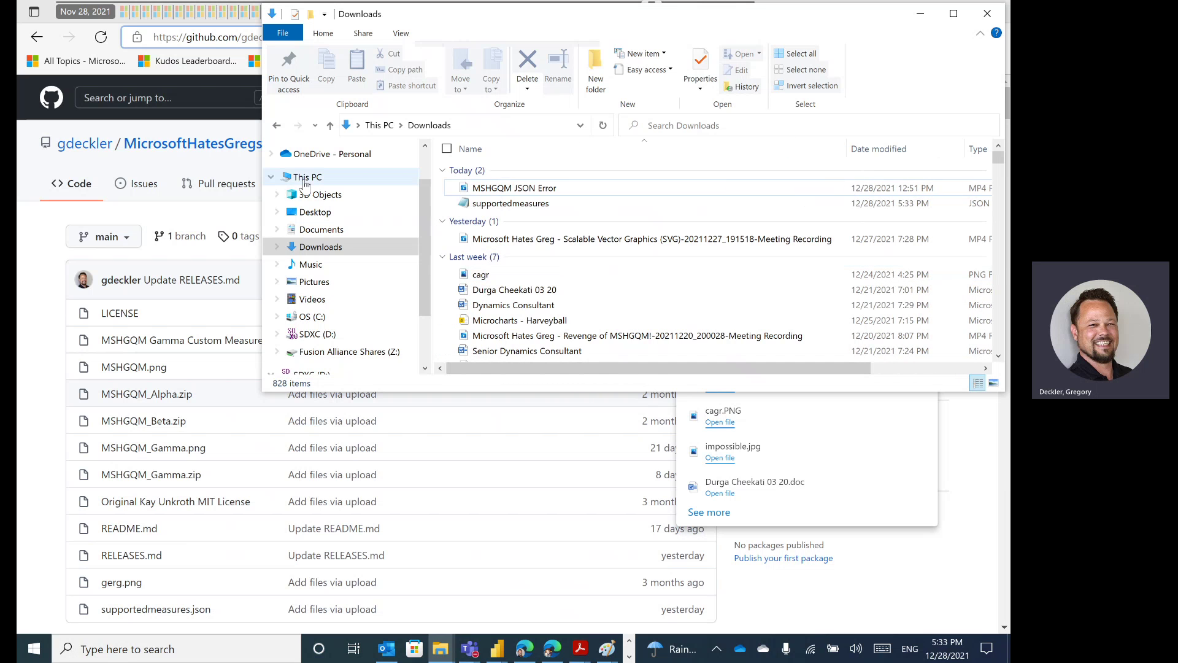
pyautogui.moveTo(262, 172); pyautogui.dragTo(116, 170)
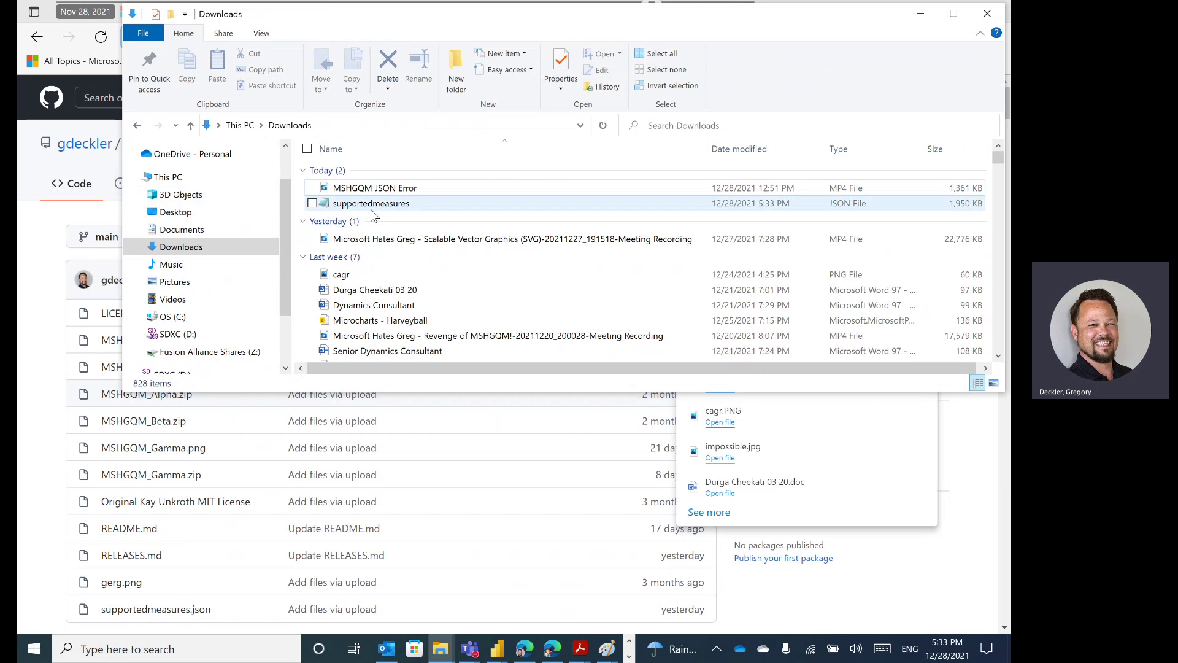
# Copy the downloaded supportedmeasures file into Resources, replacing the old one, then switch to Power BI
pyautogui.rightClick(391, 206)
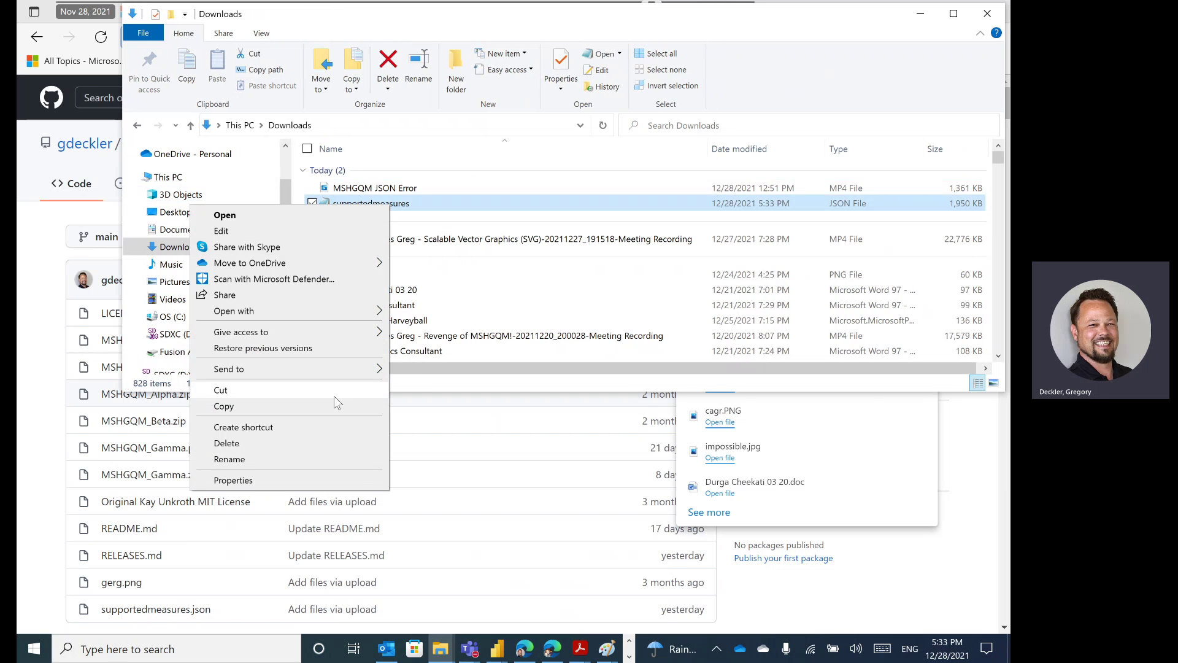
pyautogui.click(331, 406)
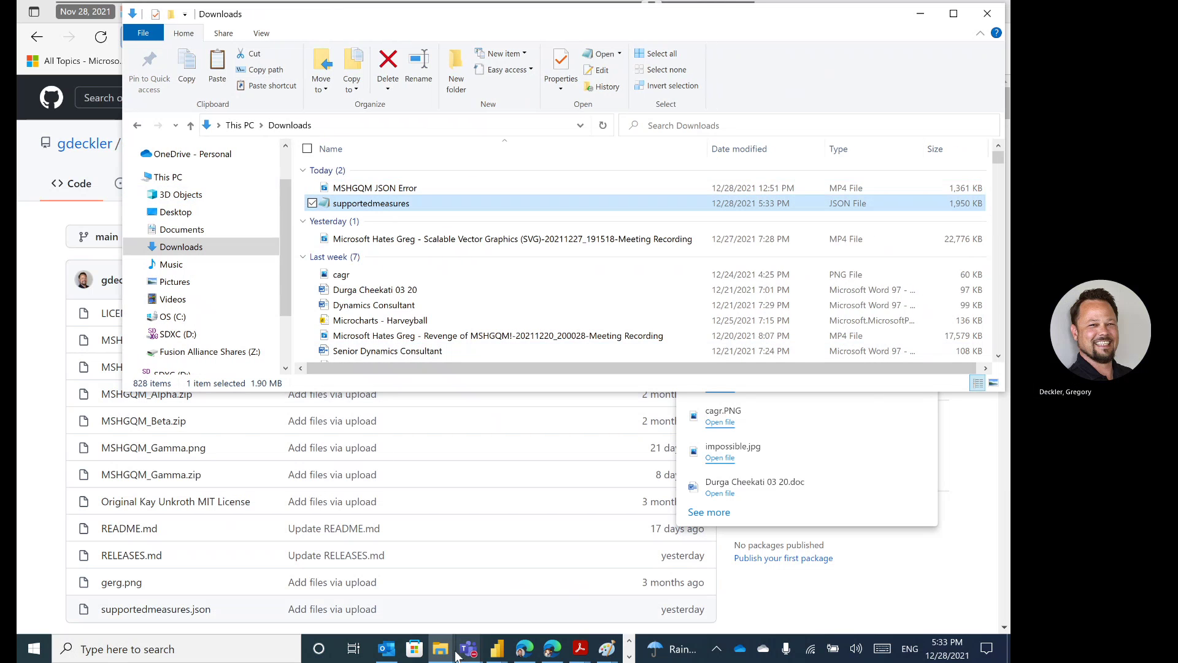
pyautogui.click(441, 649)
pyautogui.click(238, 539)
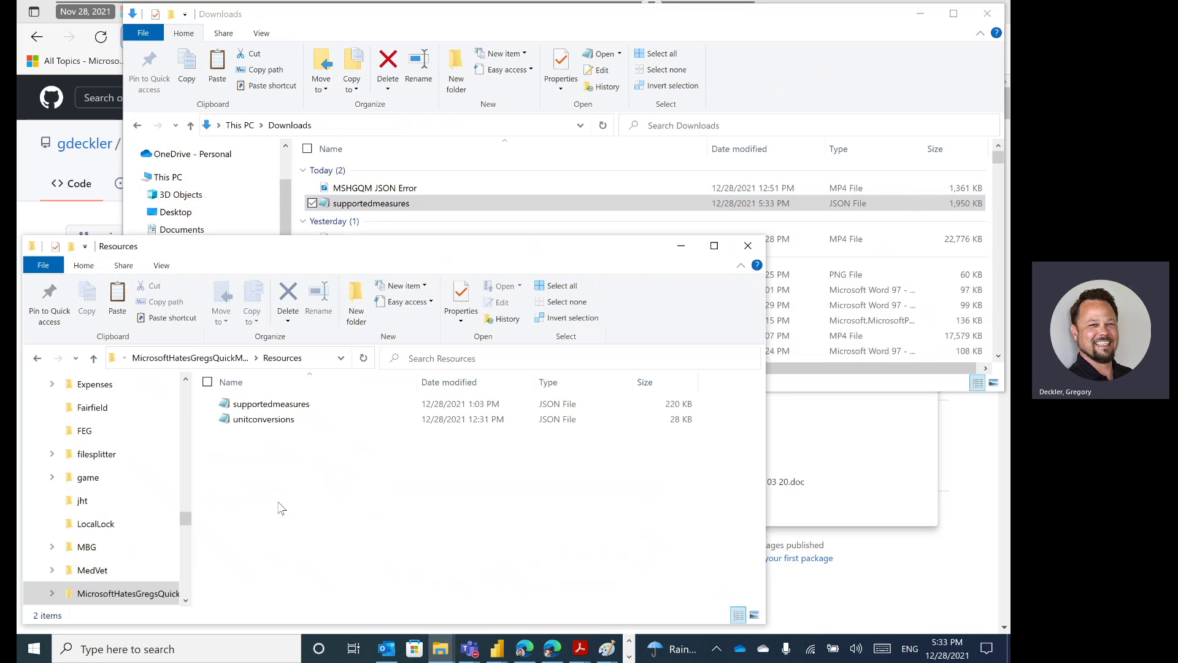
pyautogui.rightClick(285, 439)
pyautogui.click(233, 314)
pyautogui.click(437, 324)
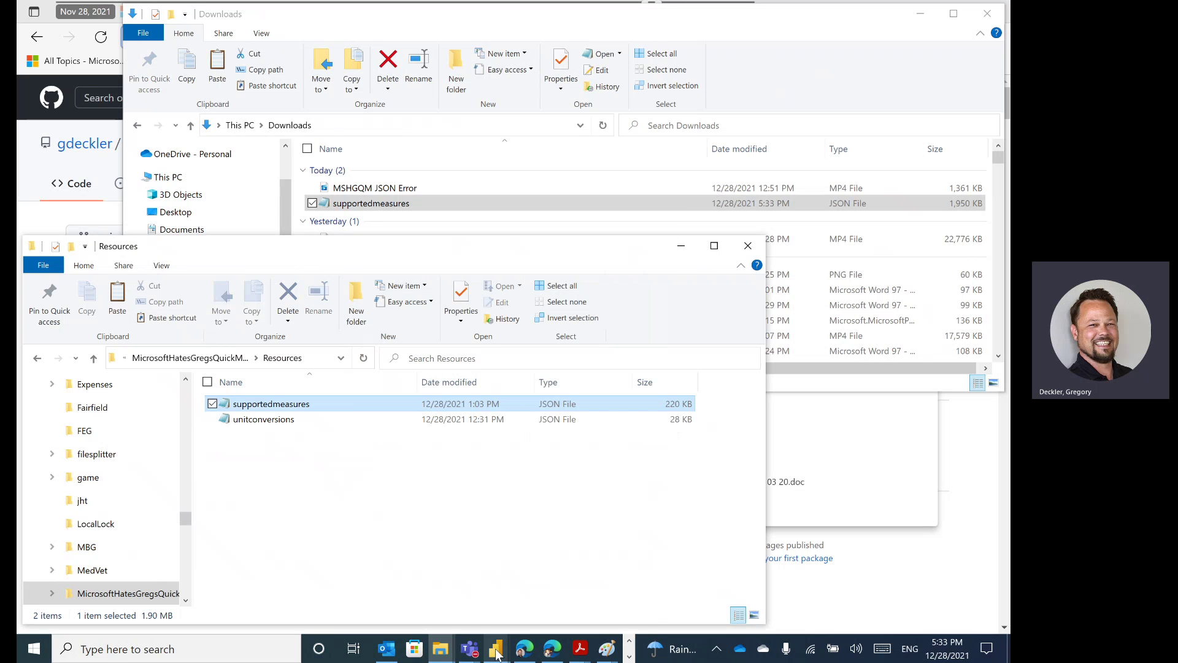
pyautogui.moveTo(497, 655)
pyautogui.click(454, 559)
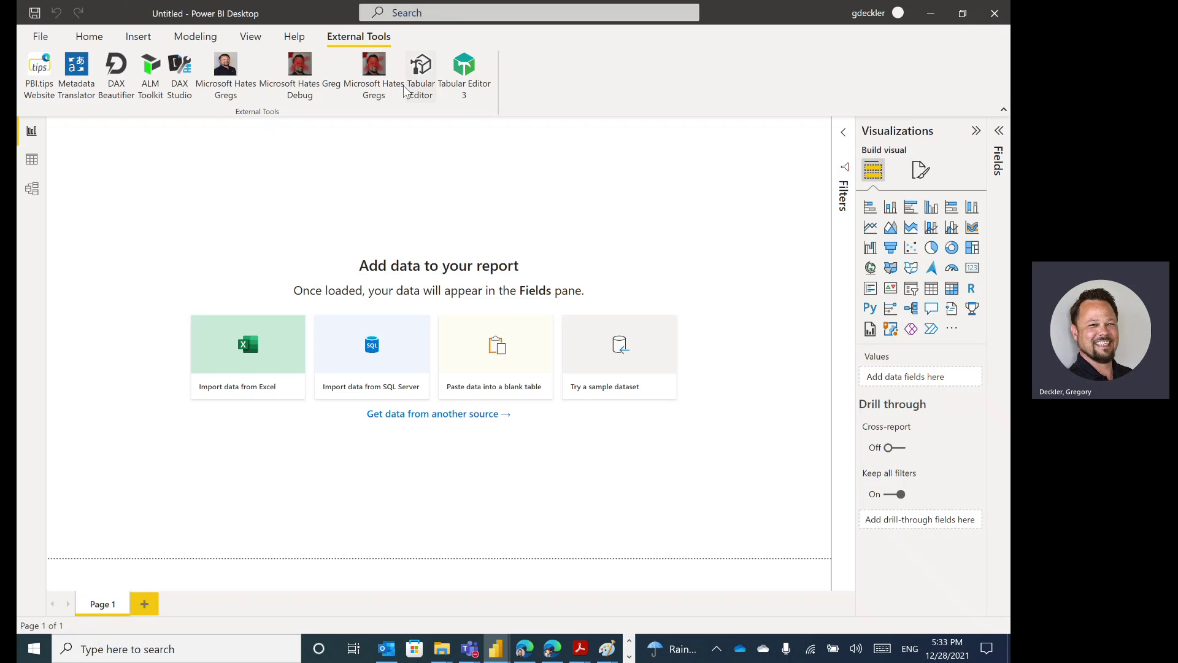
pyautogui.click(376, 67)
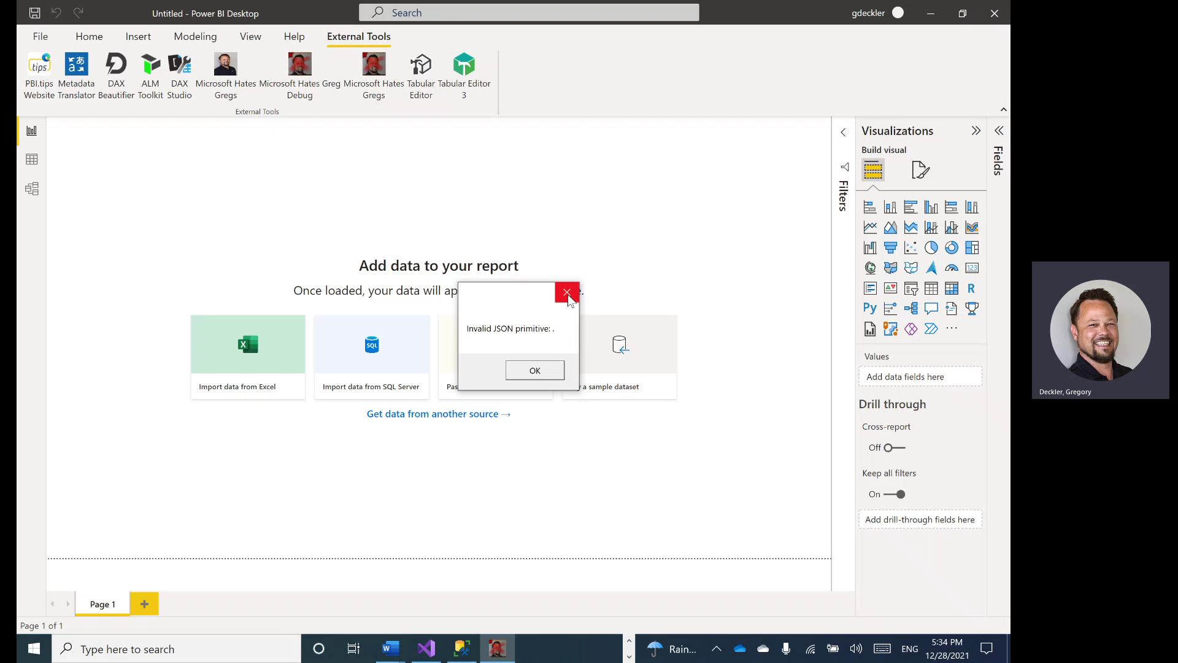
pyautogui.click(567, 293)
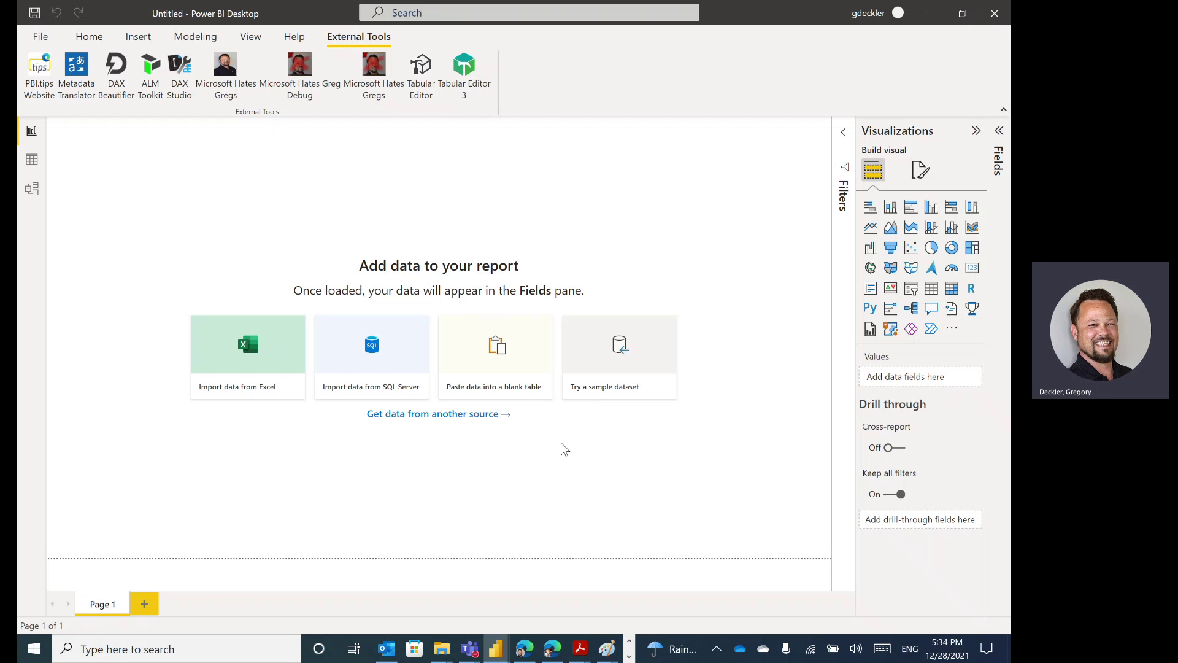
# Open the downloaded supportedmeasures file in Notepad, see it's GitHub HTML, then close it
pyautogui.moveTo(445, 654)
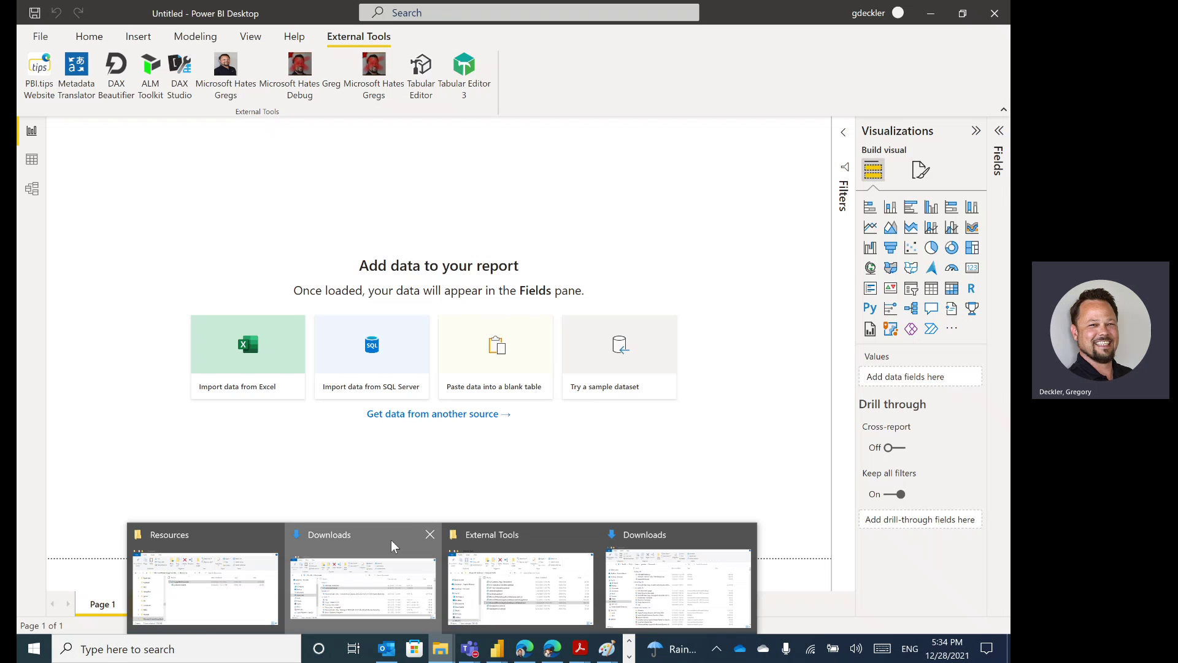
pyautogui.click(392, 540)
pyautogui.rightClick(390, 204)
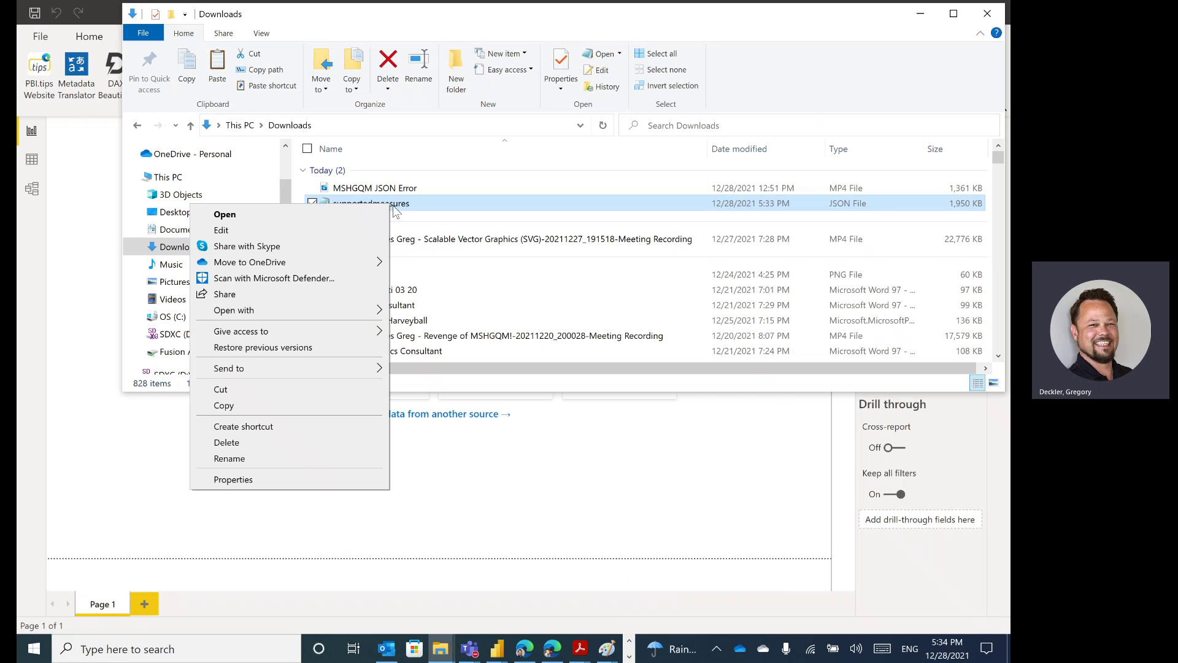
pyautogui.moveTo(354, 308)
pyautogui.click(481, 311)
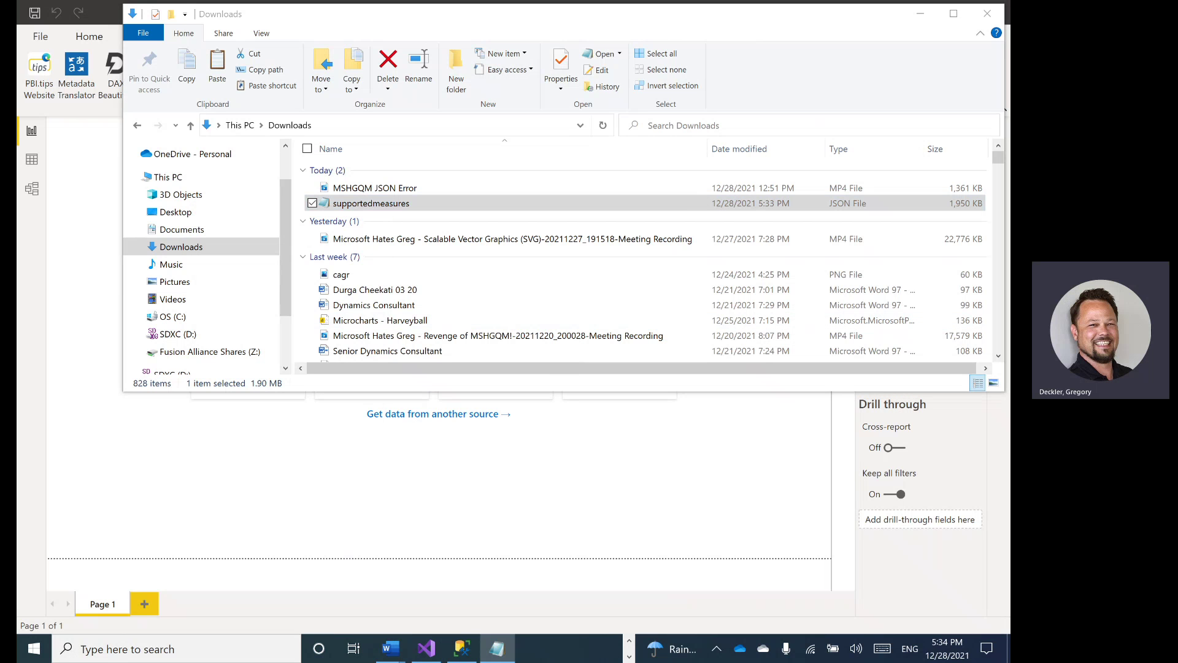
pyautogui.moveTo(998, 206); pyautogui.dragTo(572, 38)
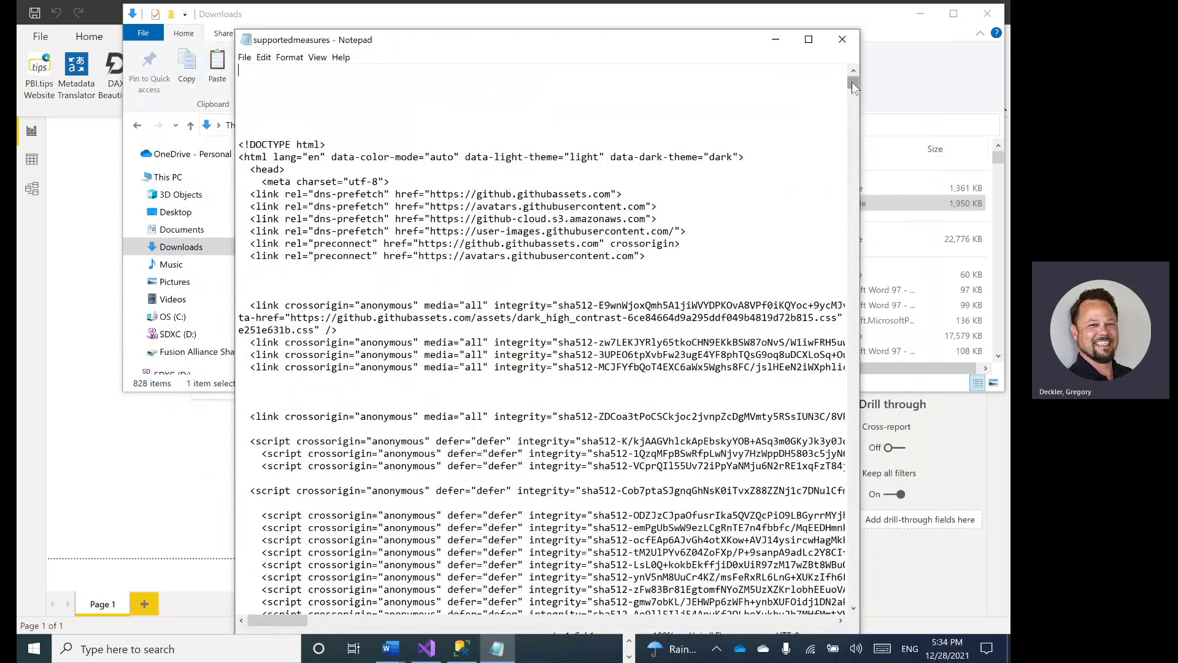
pyautogui.moveTo(851, 83)
pyautogui.mouseDown()
pyautogui.moveTo(844, 136)
pyautogui.moveTo(851, 80)
pyautogui.mouseUp()
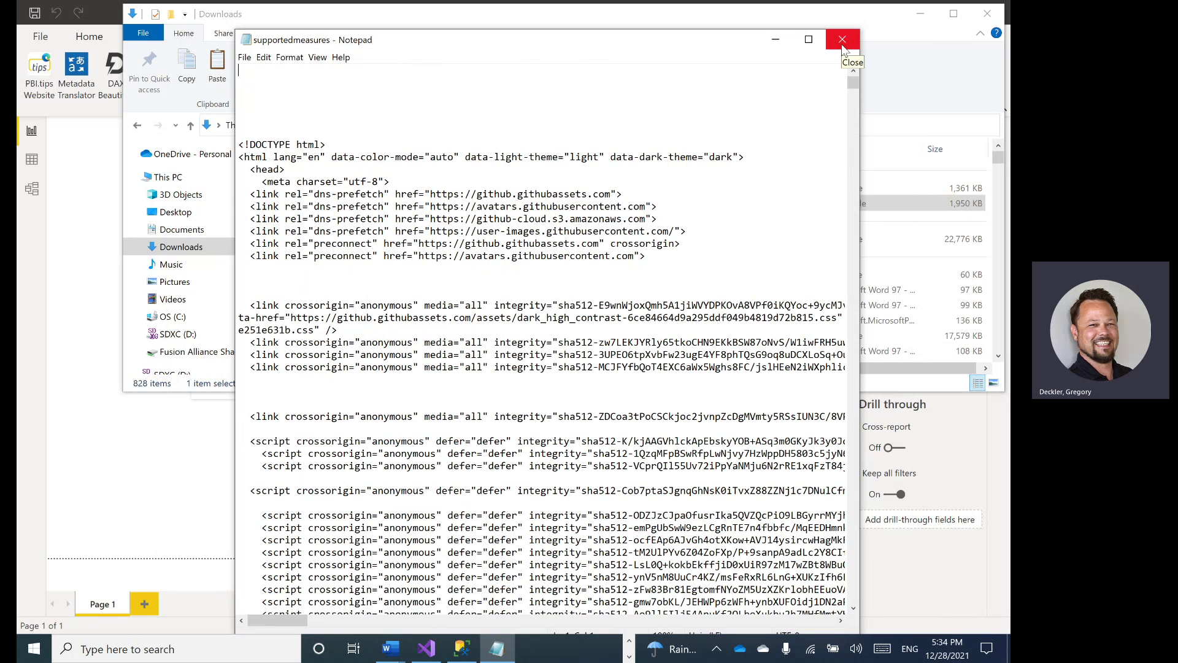
pyautogui.click(842, 44)
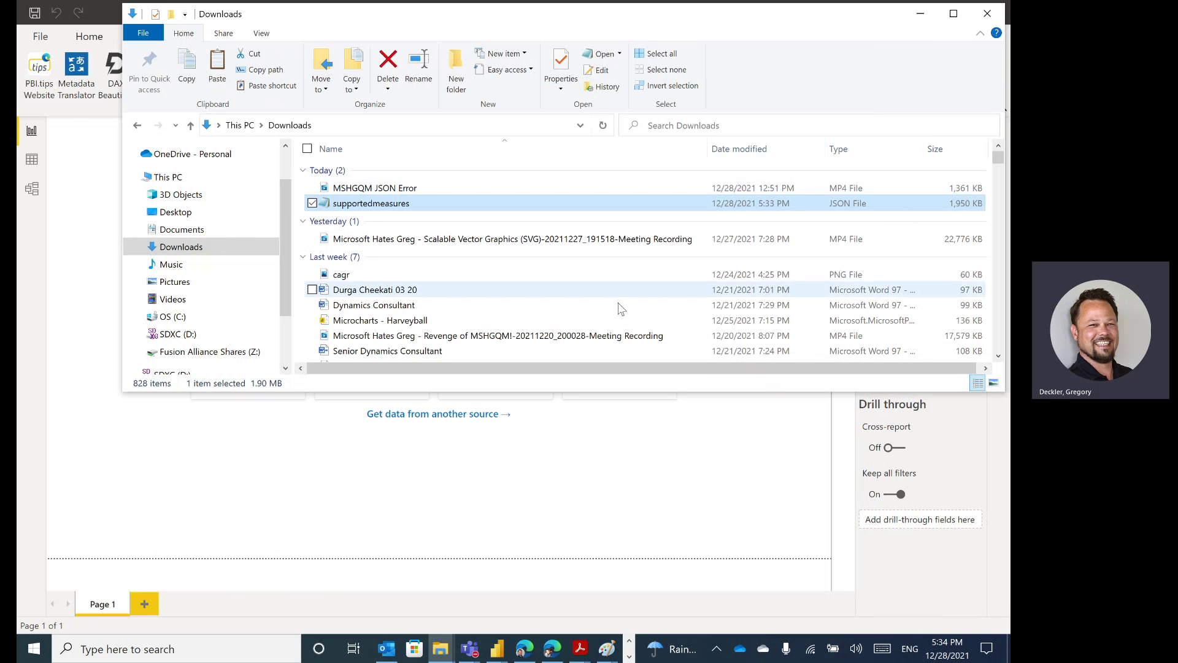
pyautogui.click(527, 652)
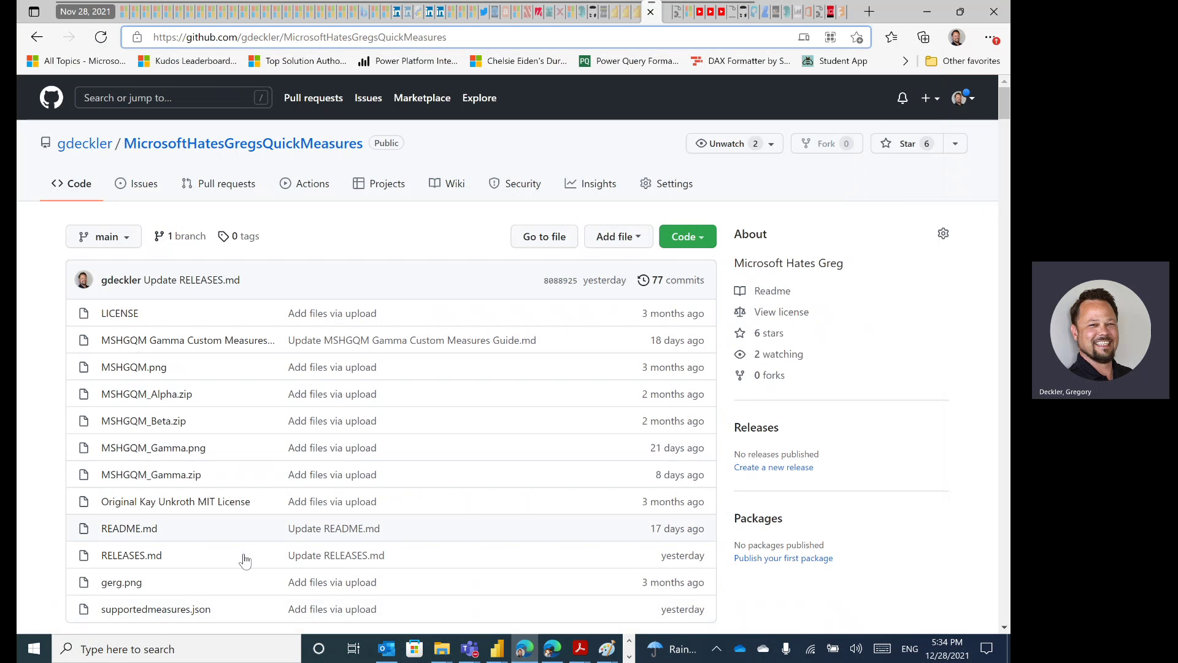
# Open supportedmeasures.json on GitHub and copy its full 5351-line raw contents to the clipboard
pyautogui.click(167, 614)
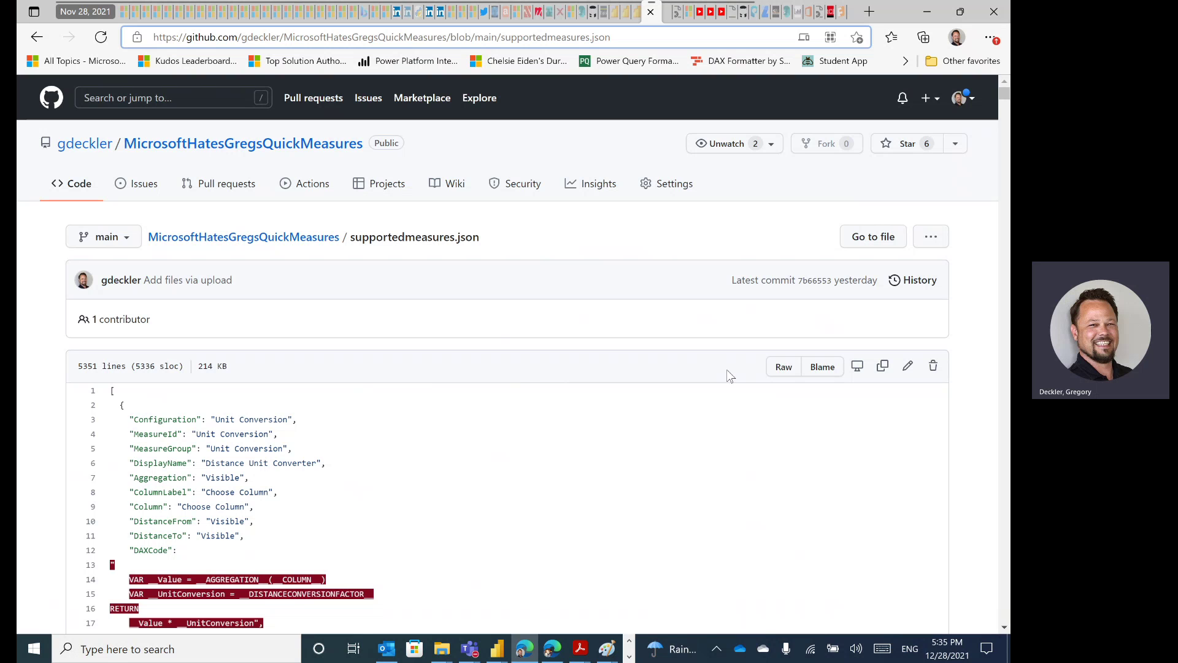
pyautogui.click(882, 367)
pyautogui.click(883, 367)
pyautogui.click(276, 649)
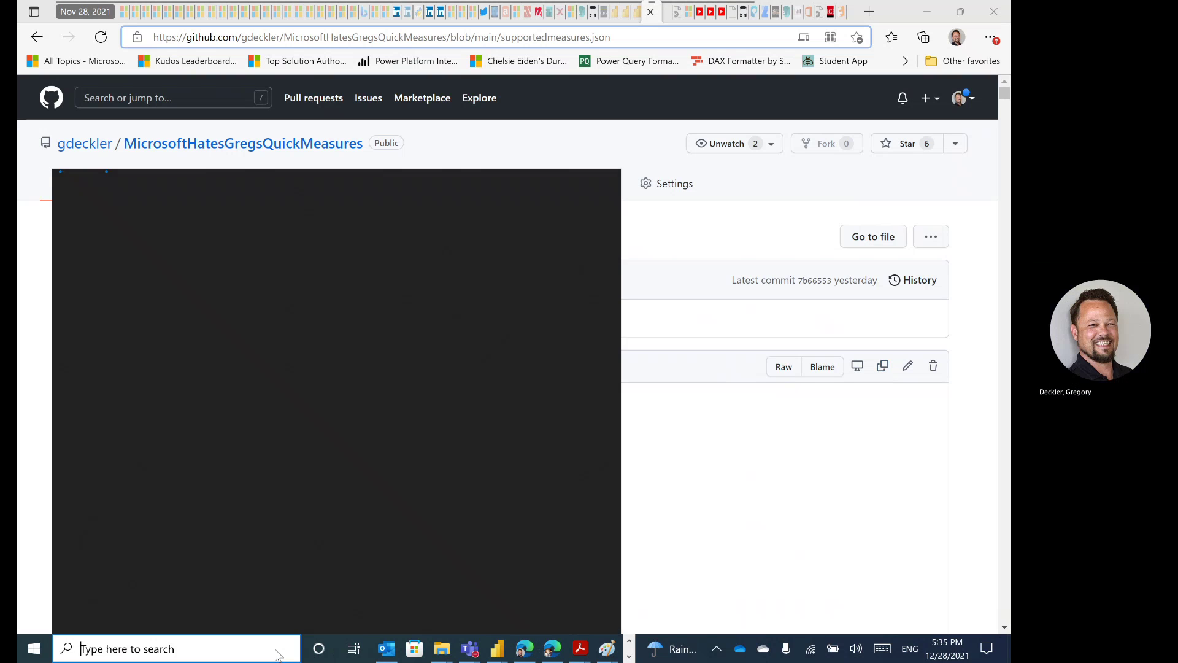
# Launch Notepad and paste the copied JSON into a new document
pyautogui.write('notepad')
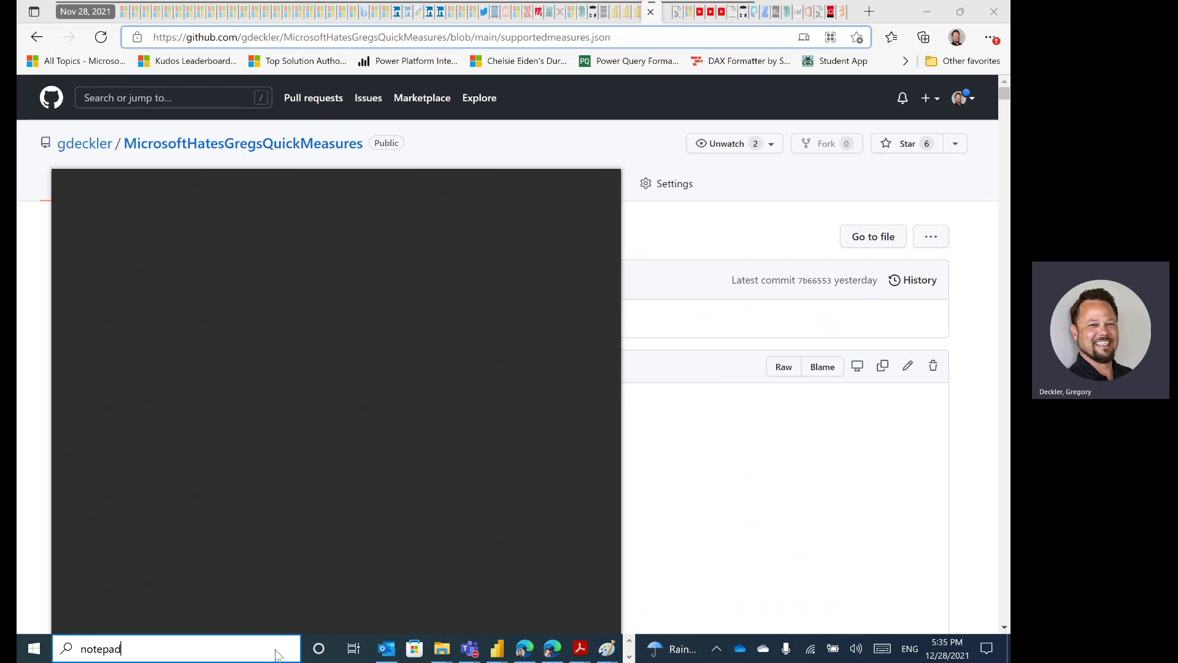
pyautogui.press('Return')
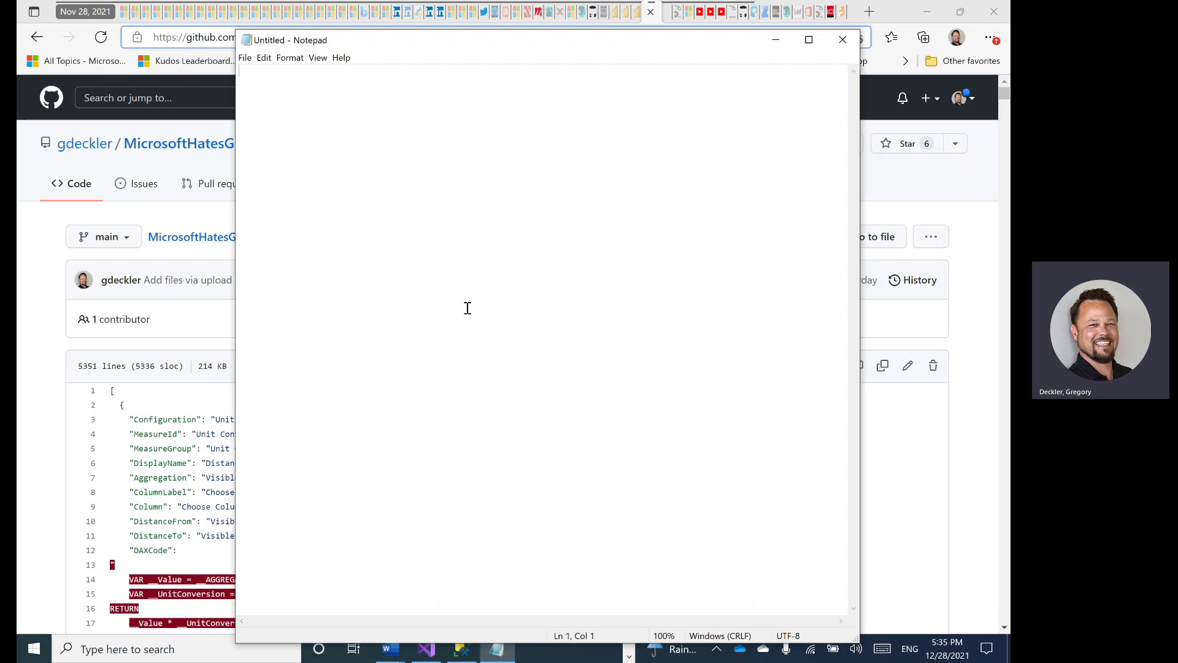
pyautogui.hotkey('ctrl', 'v')
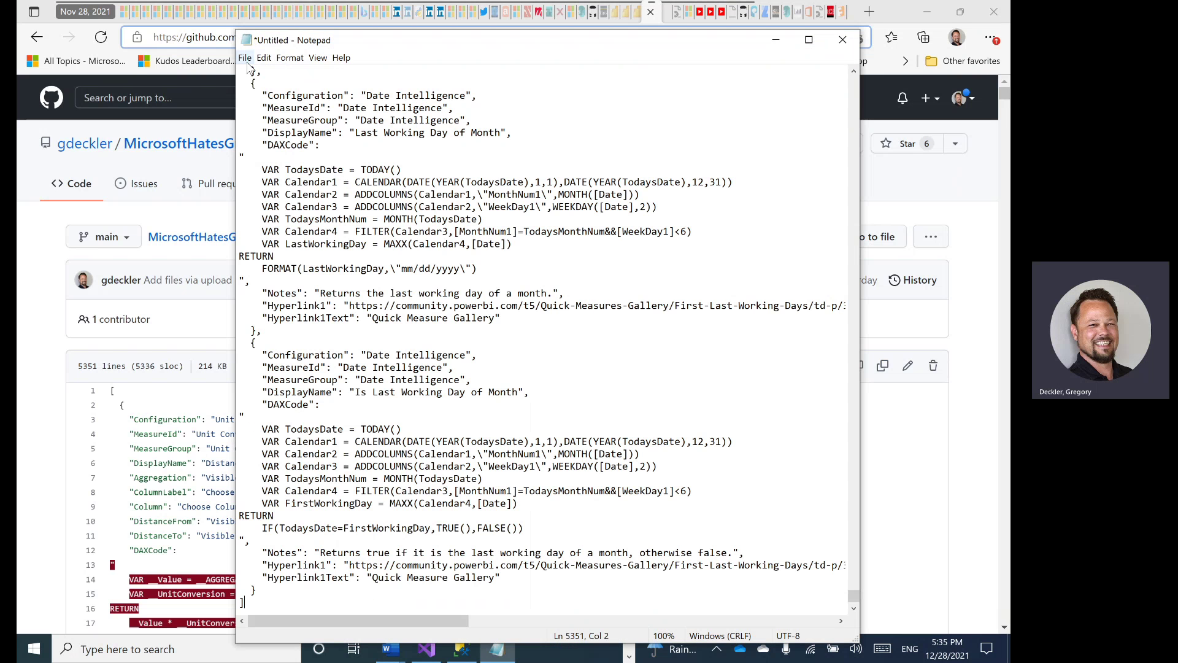
# Save it in Downloads as supportedmeasures.json with type All Files, replacing the old copy
pyautogui.click(245, 58)
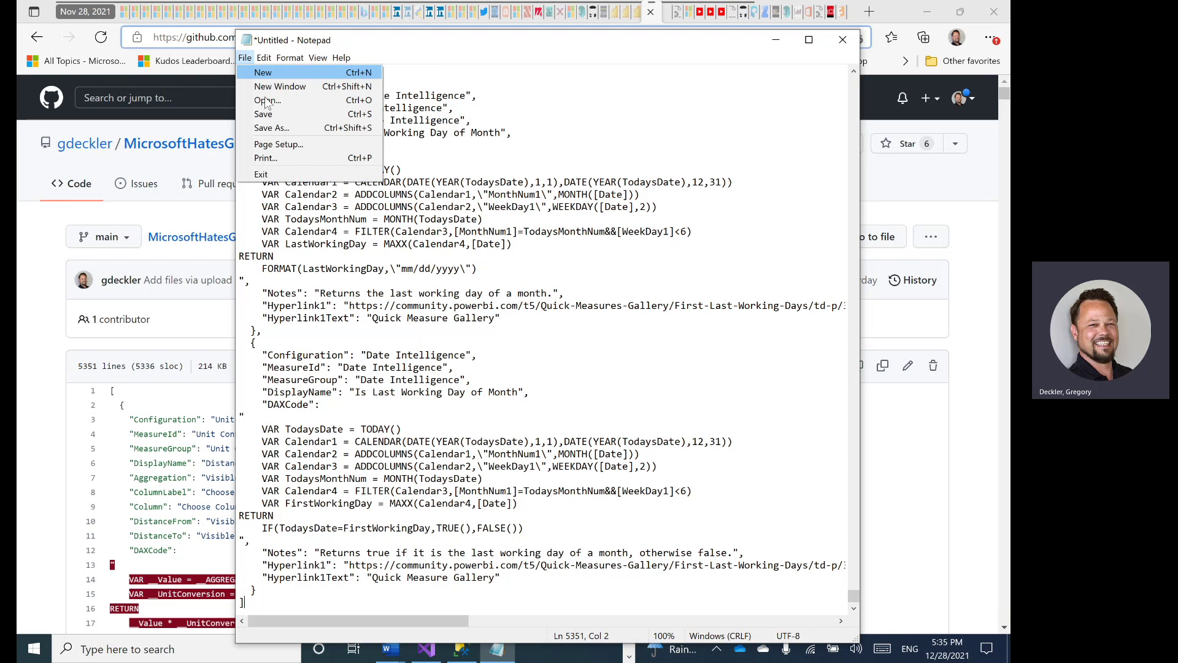
pyautogui.click(276, 131)
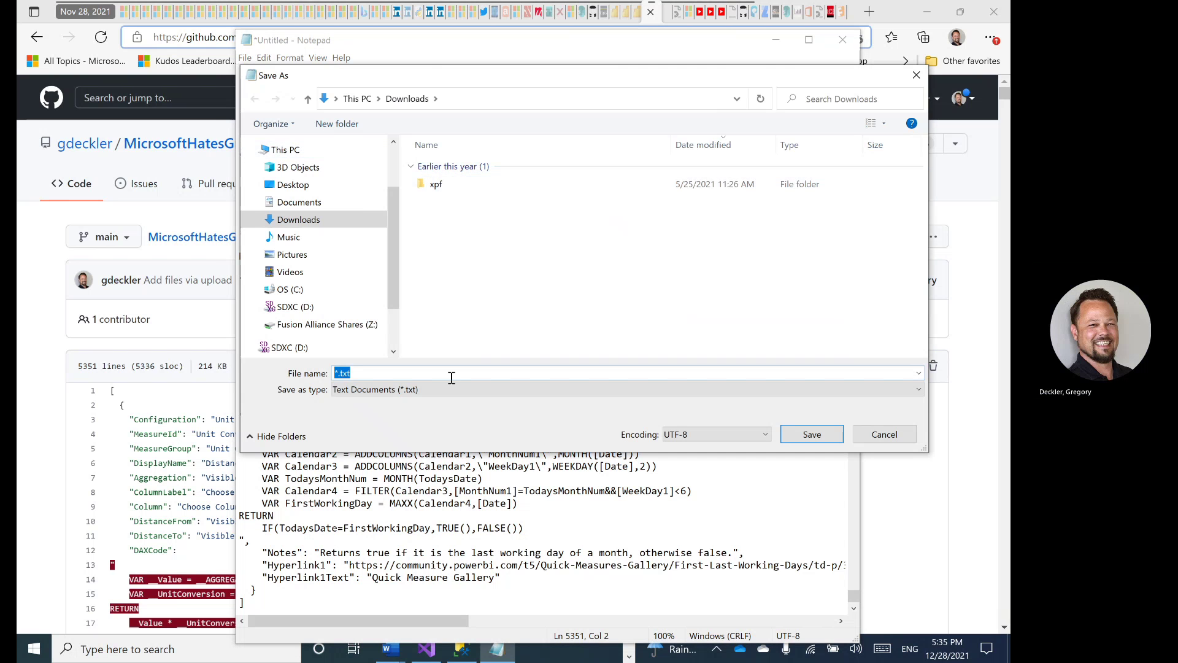
pyautogui.write('supportedm')
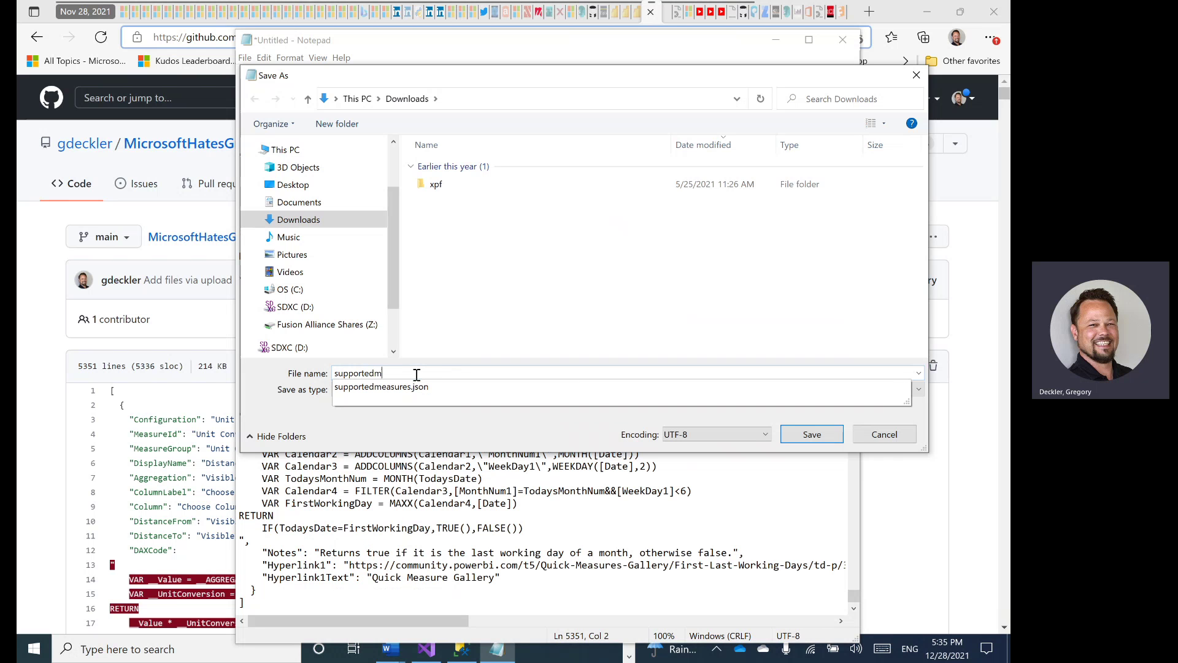
pyautogui.click(413, 386)
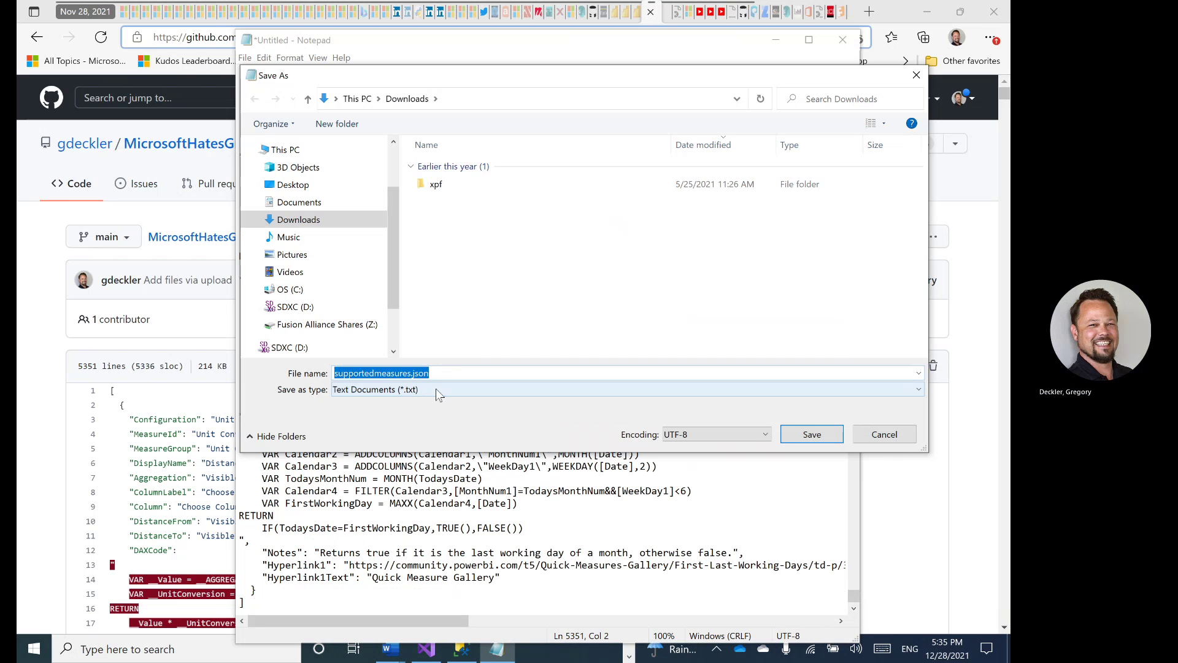
pyautogui.click(436, 389)
pyautogui.click(399, 402)
pyautogui.click(408, 389)
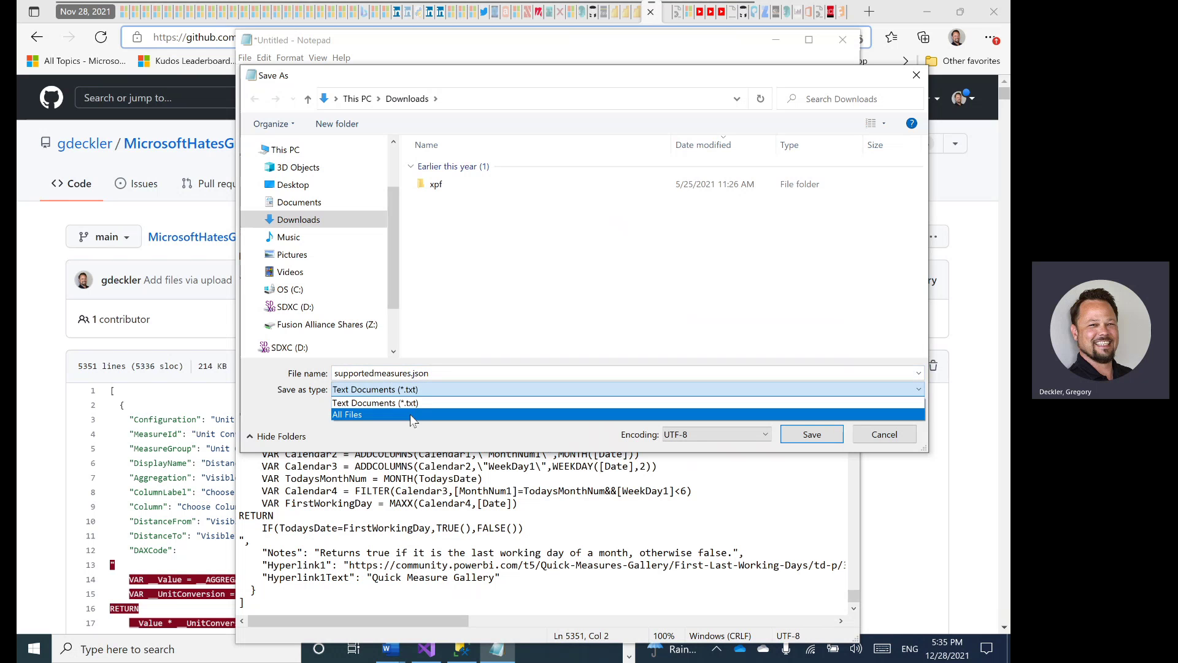
pyautogui.click(410, 414)
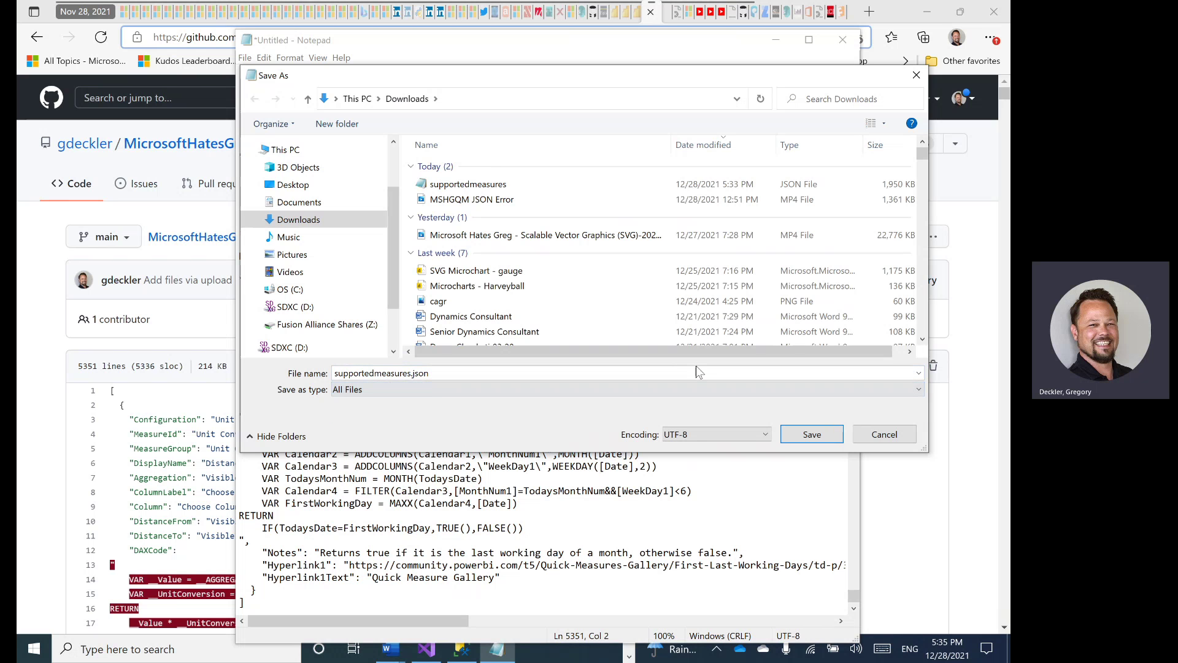
pyautogui.click(473, 185)
pyautogui.rightClick(475, 184)
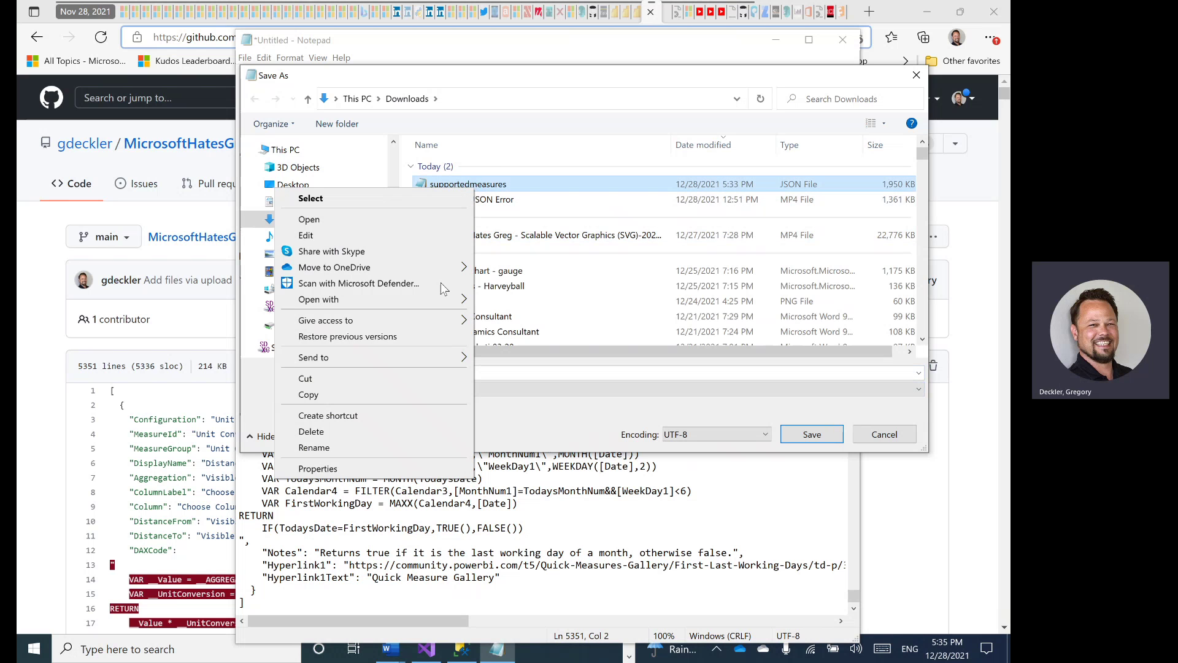
pyautogui.click(485, 266)
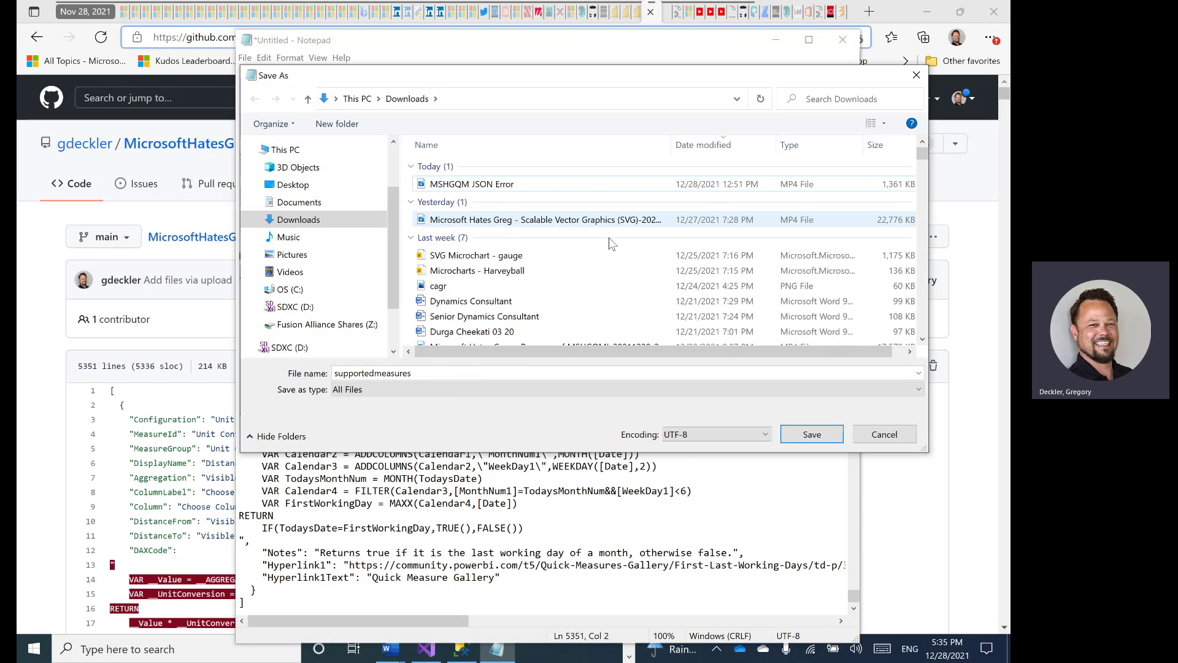
pyautogui.click(811, 434)
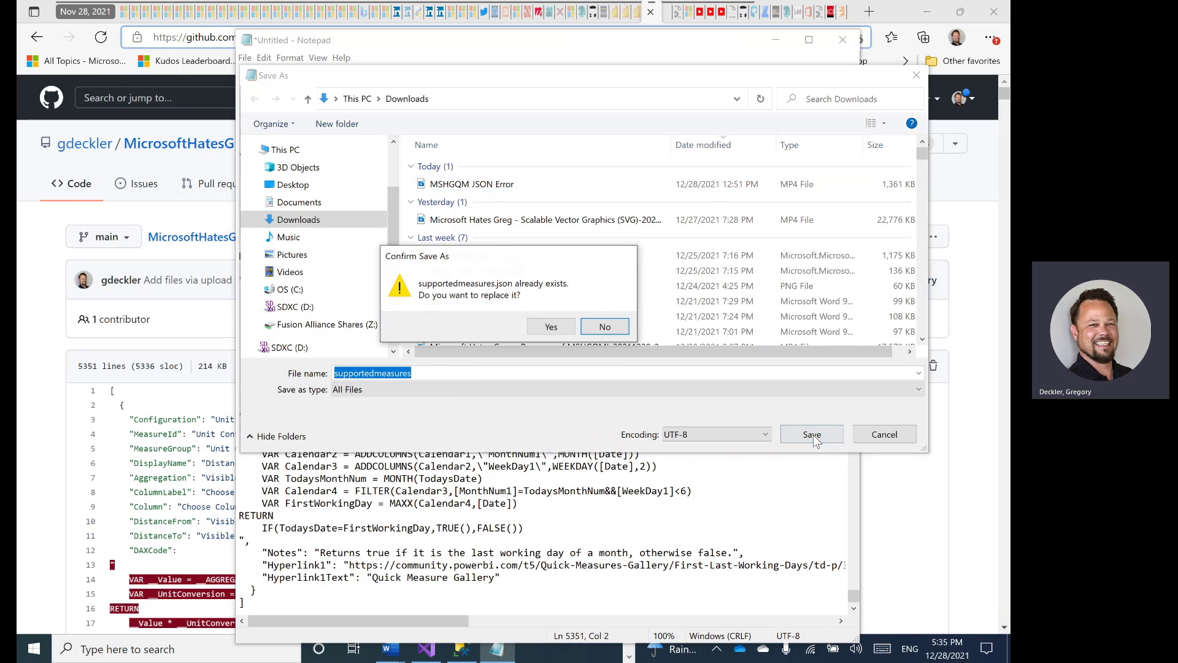
pyautogui.click(551, 327)
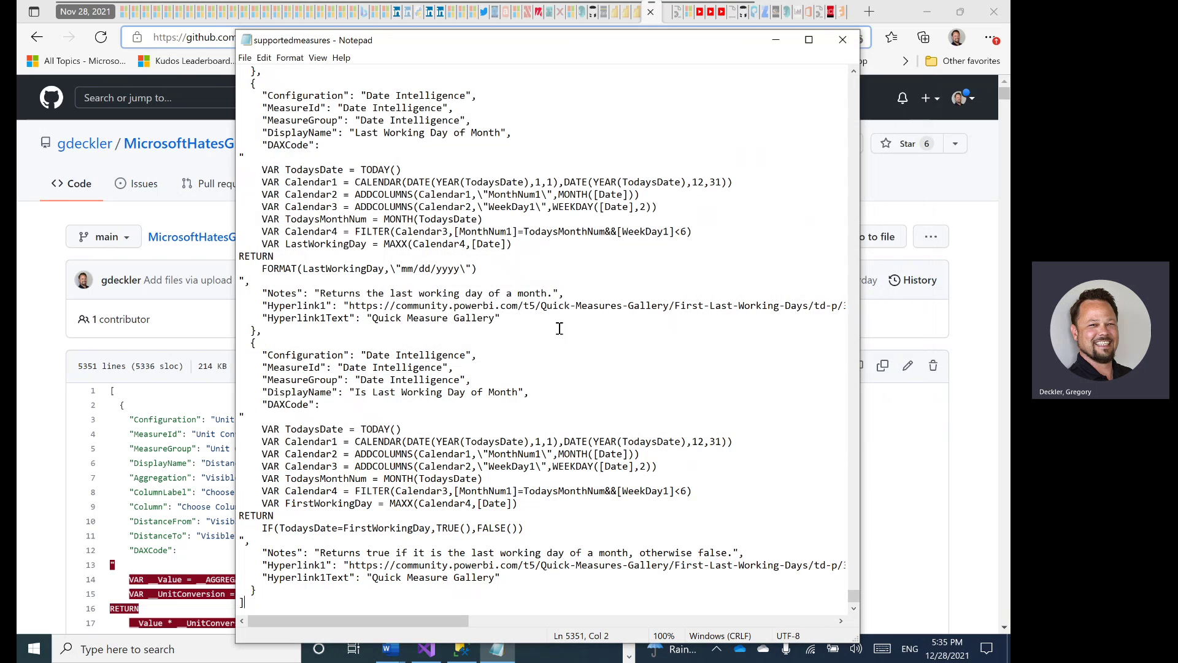
# Close Notepad and copy the new supportedmeasures.json from the Downloads folder
pyautogui.click(843, 40)
pyautogui.moveTo(440, 648)
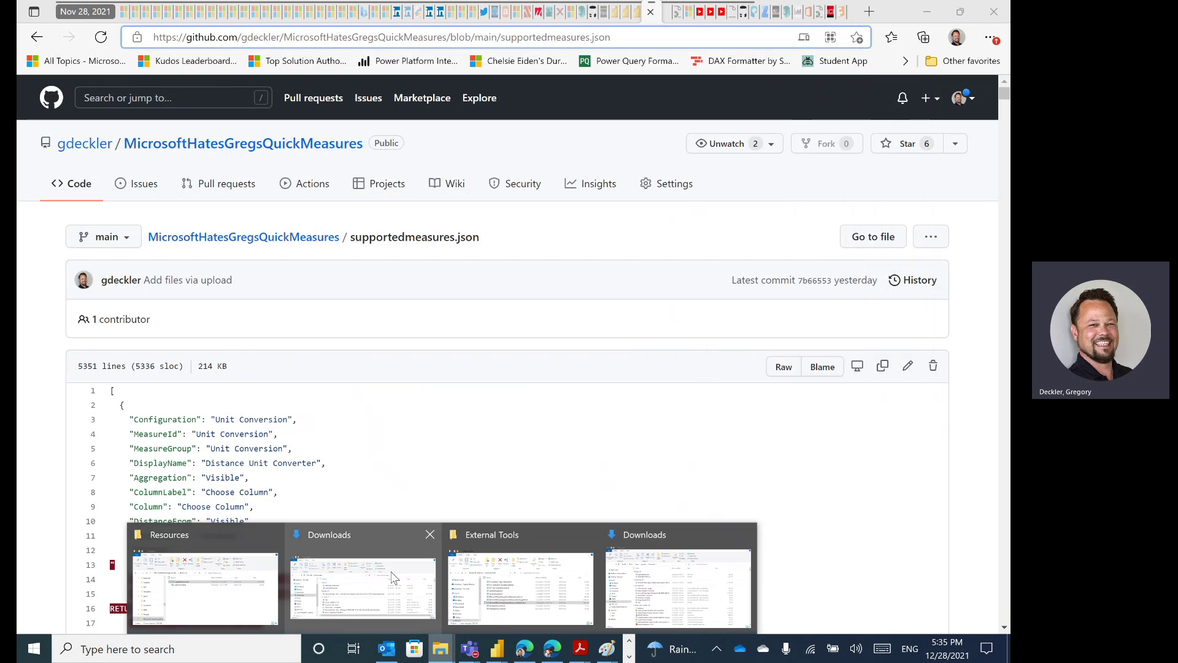
pyautogui.click(379, 535)
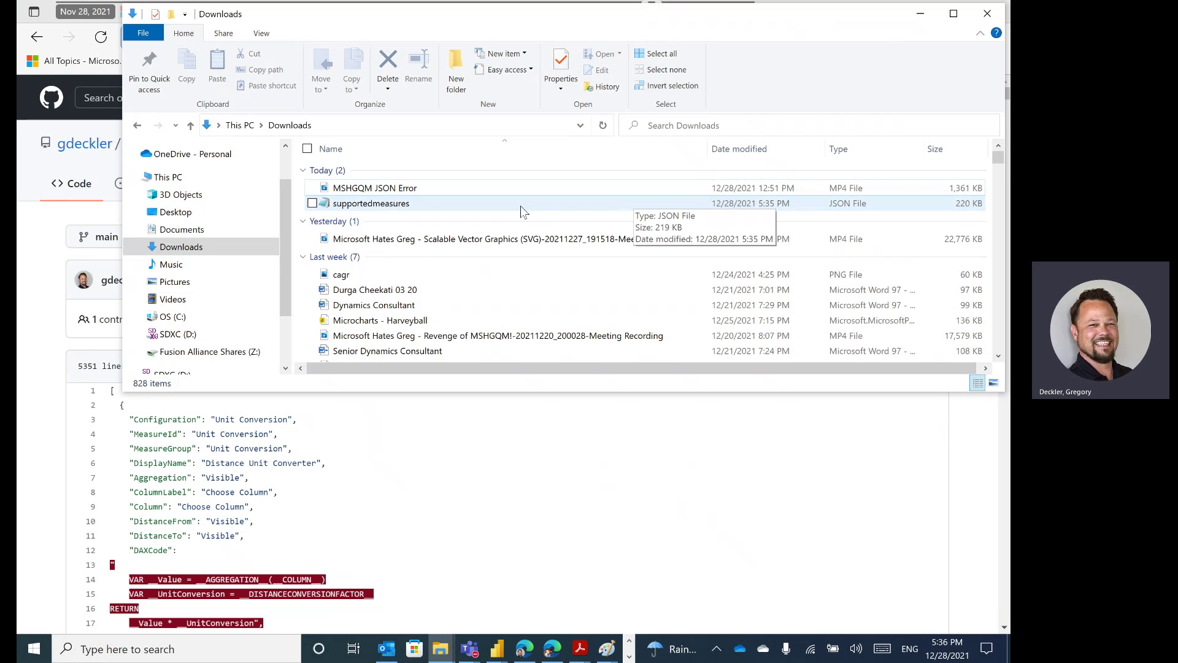
pyautogui.rightClick(419, 209)
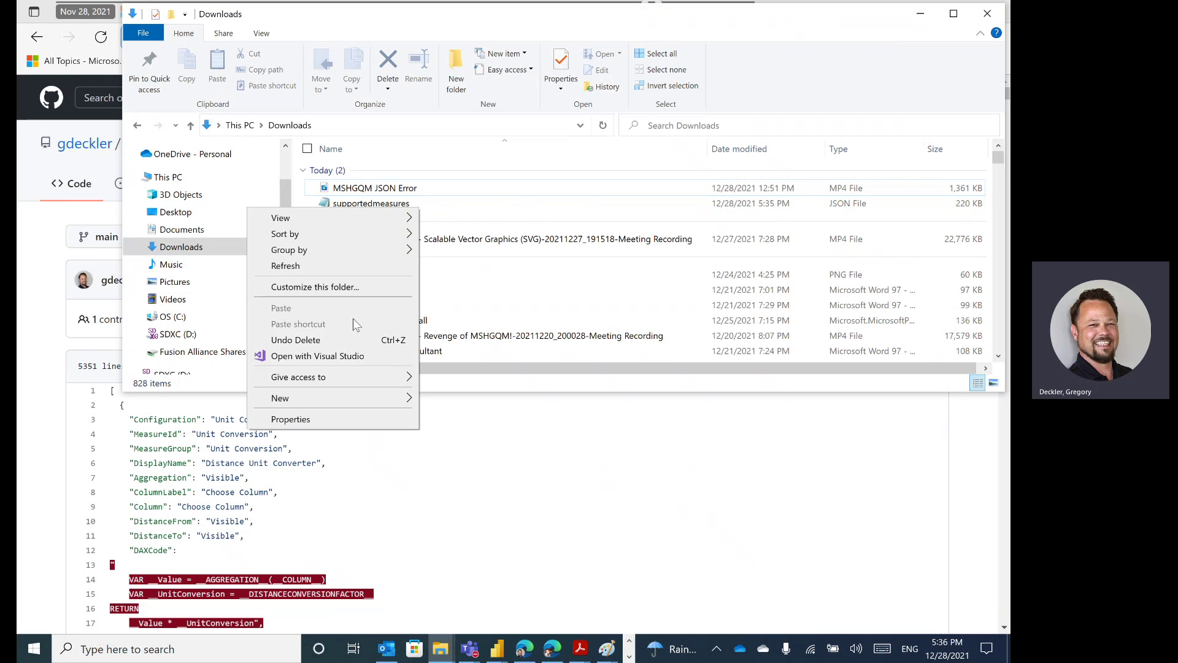
pyautogui.click(477, 250)
pyautogui.rightClick(440, 209)
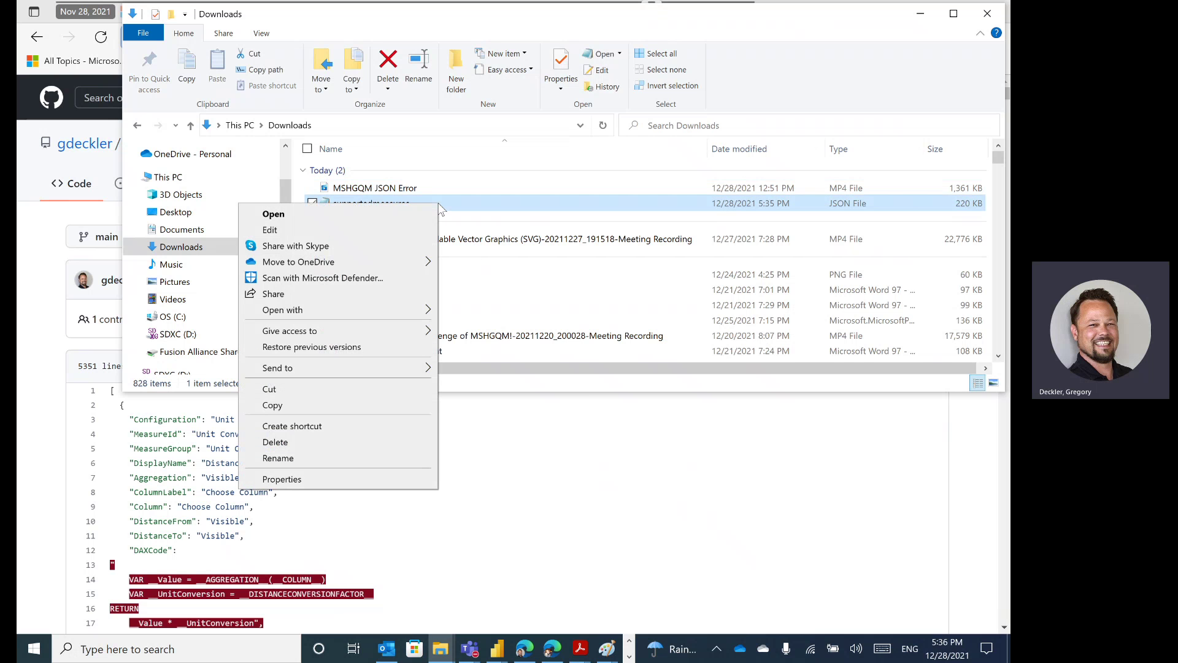
pyautogui.click(337, 406)
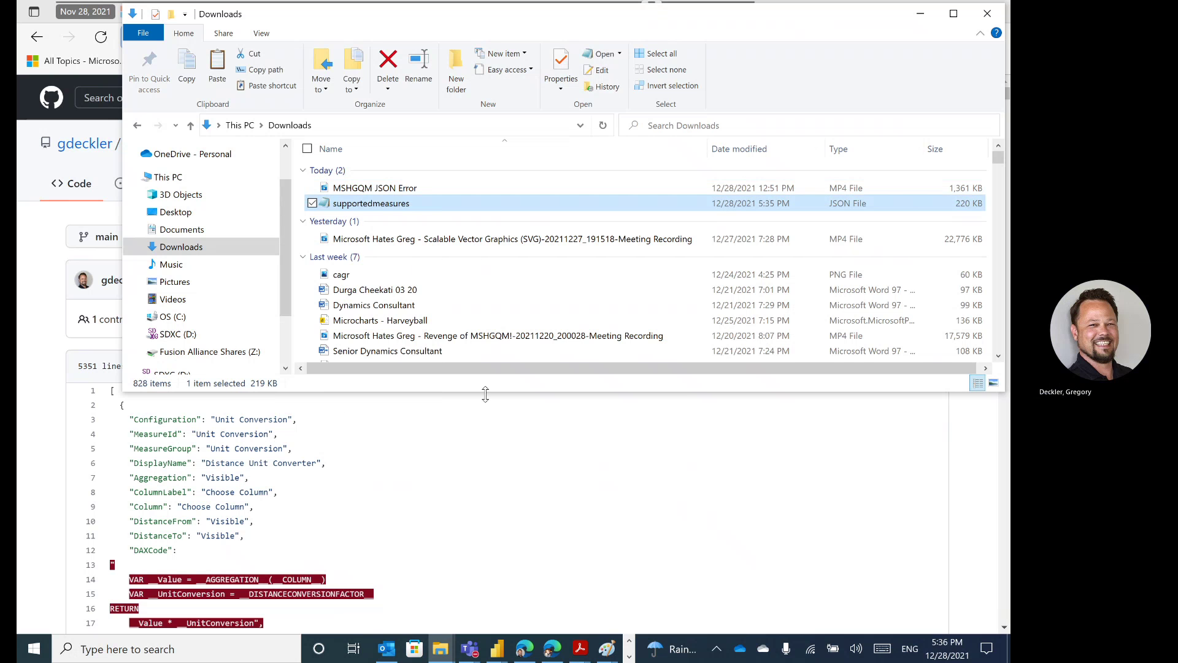
# Paste it into the Resources folder, replacing the existing supportedmeasures.json
pyautogui.click(440, 648)
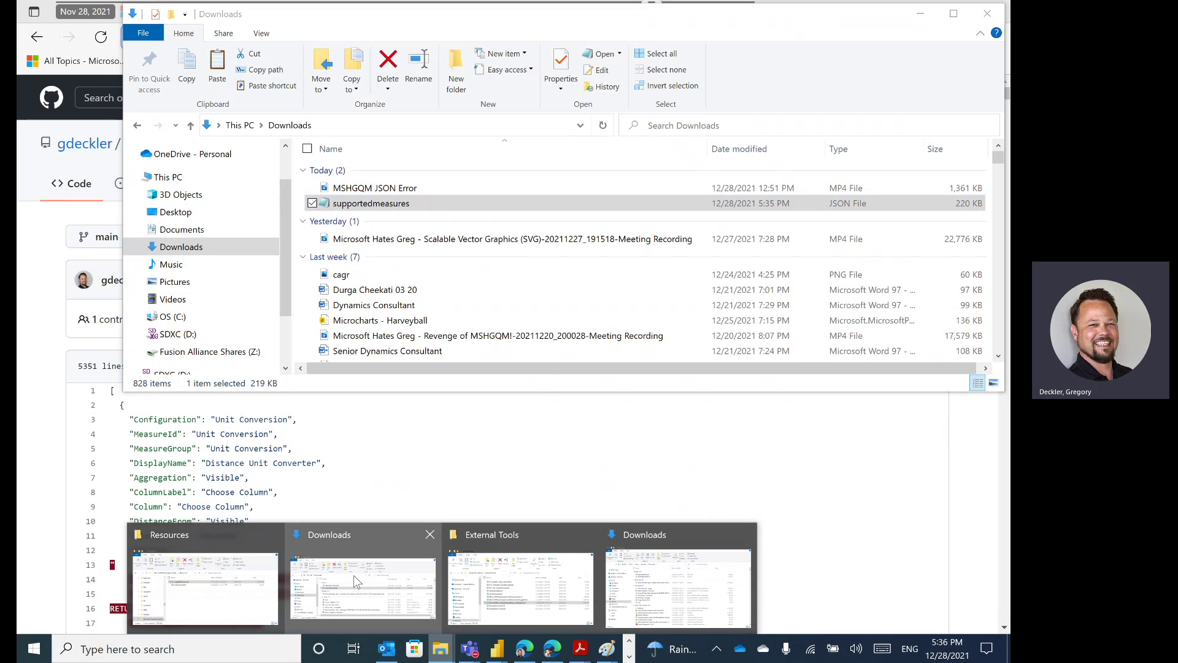
pyautogui.click(242, 542)
pyautogui.rightClick(305, 433)
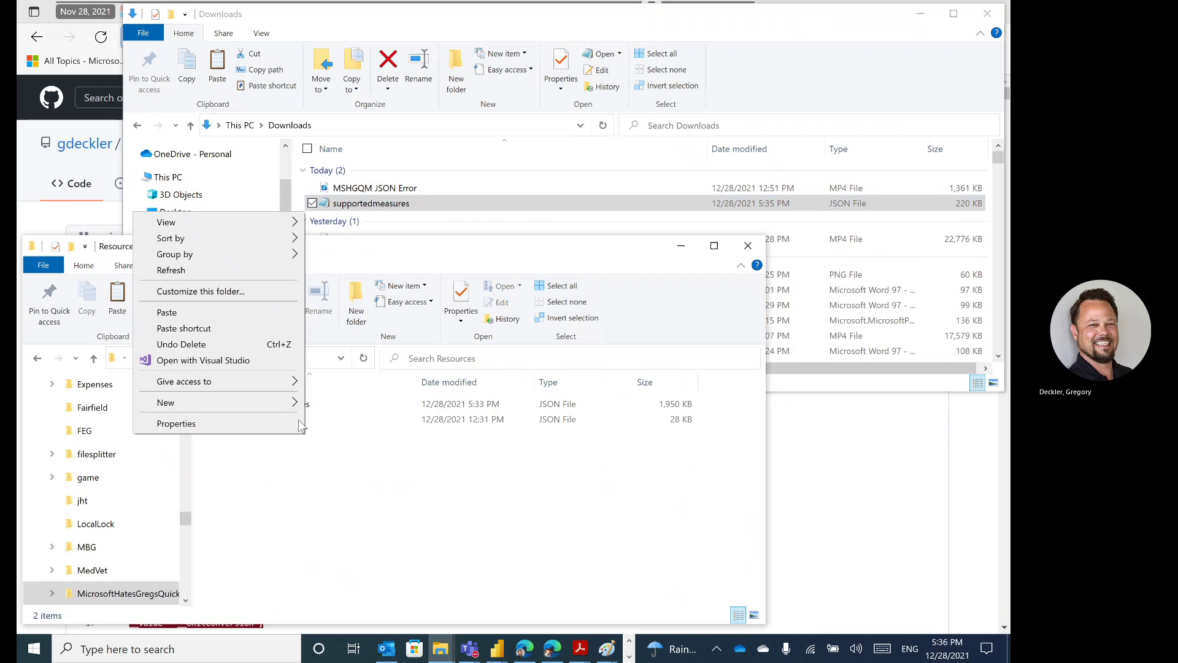
pyautogui.click(236, 313)
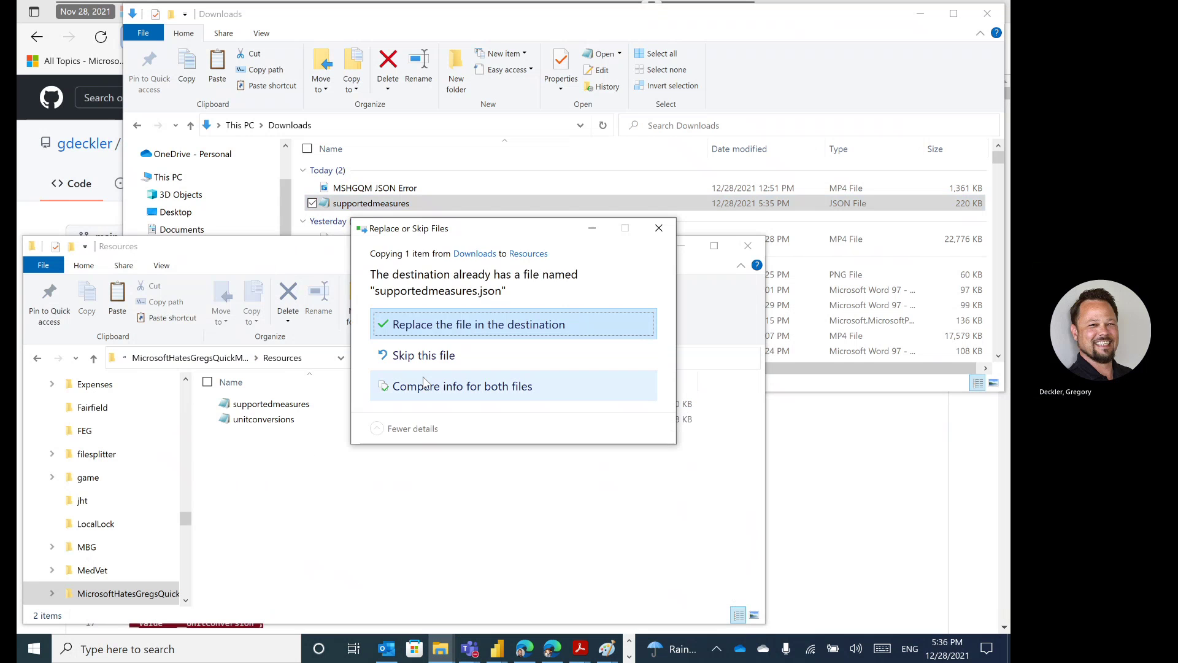
pyautogui.click(436, 326)
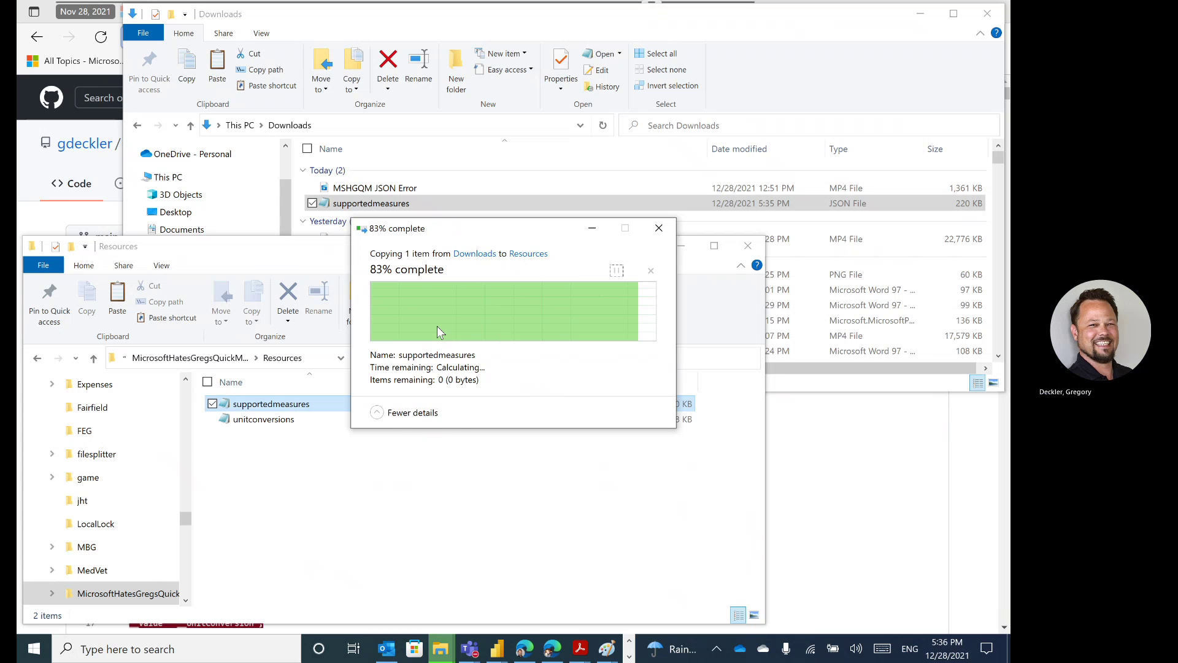
# Bring up the Untitled Power BI report and scroll the Quick Measures list through Date Intelligence, Statistics, SVG, Text
pyautogui.click(498, 649)
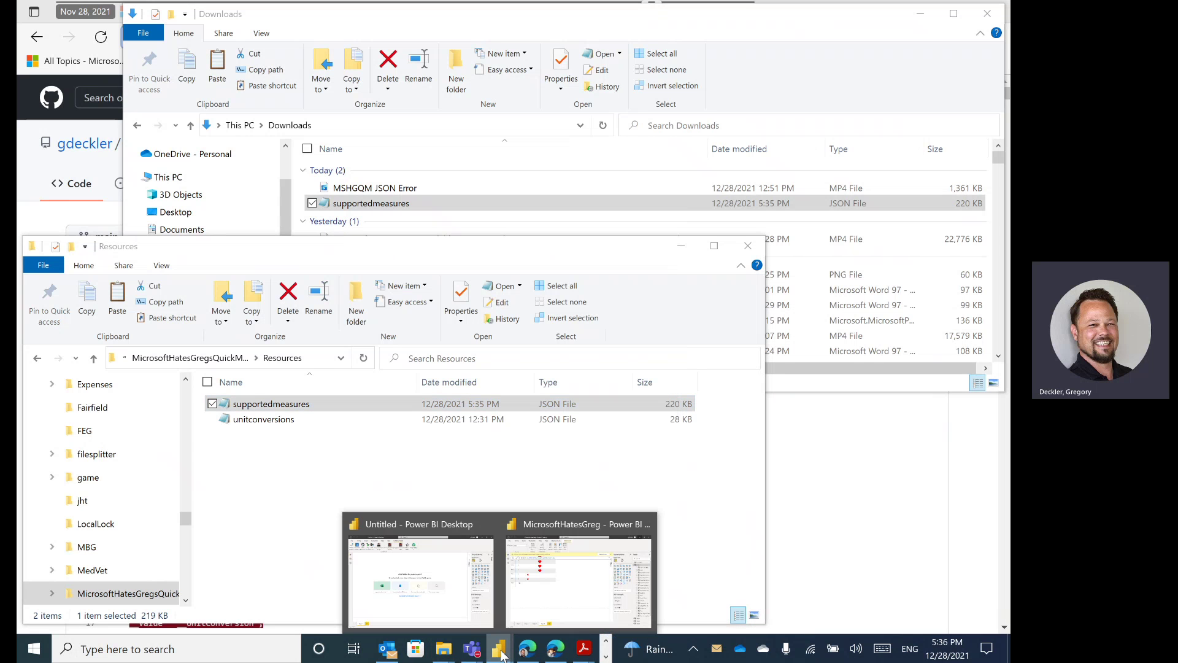
pyautogui.click(454, 580)
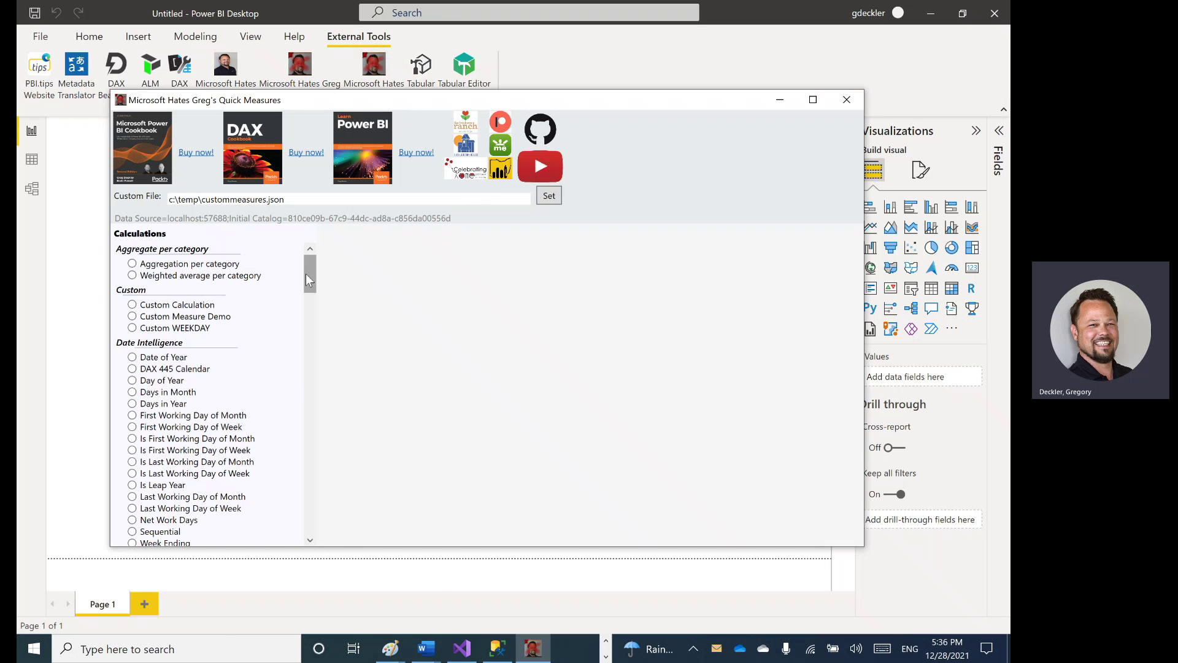
pyautogui.moveTo(310, 260); pyautogui.dragTo(302, 422)
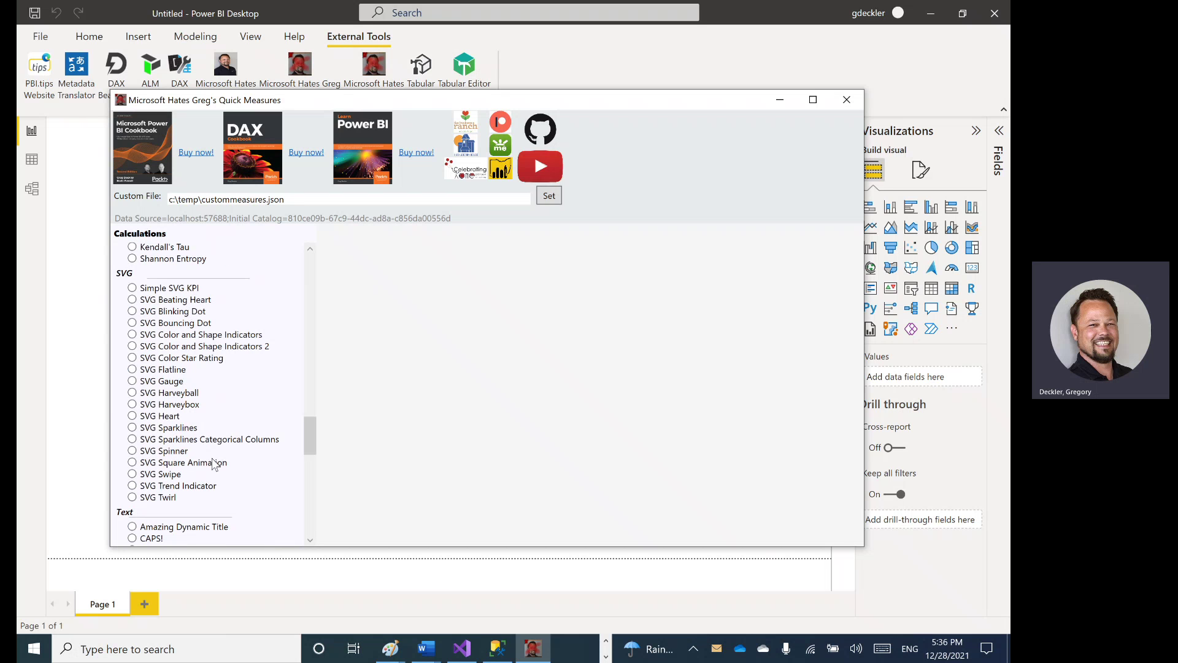